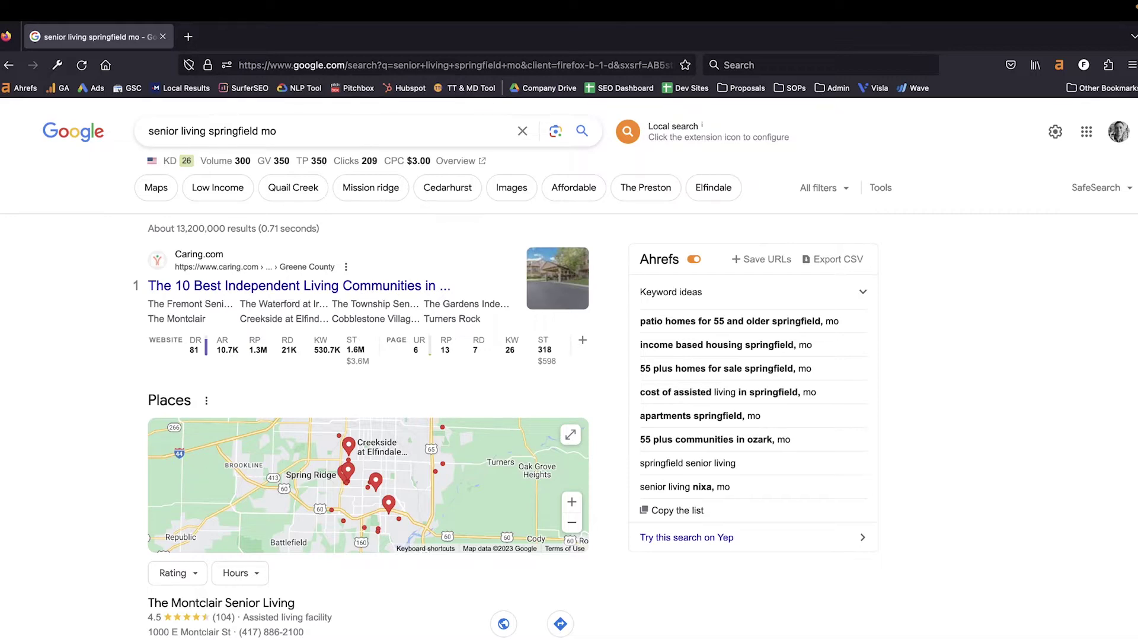
- Scroll through the organic search results, reviewing the Ahrefs metrics for each listing
{"action": "scroll", "coordinate": [699, 399], "scroll_direction": "down", "scroll_amount": 15}
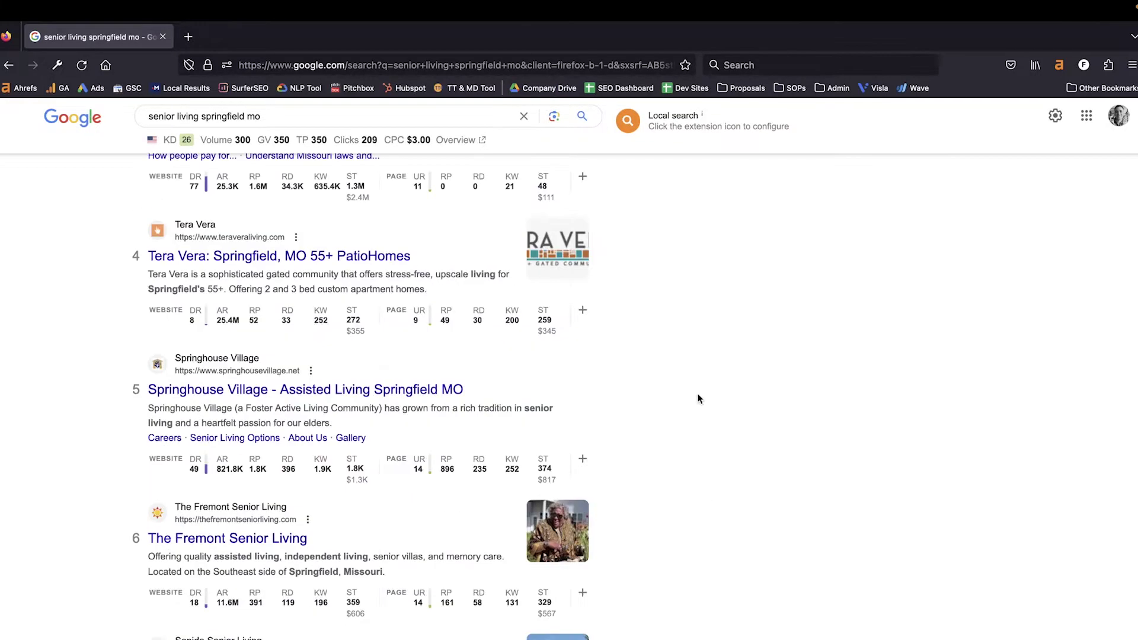
{"action": "scroll", "coordinate": [698, 399], "scroll_direction": "down", "scroll_amount": 5}
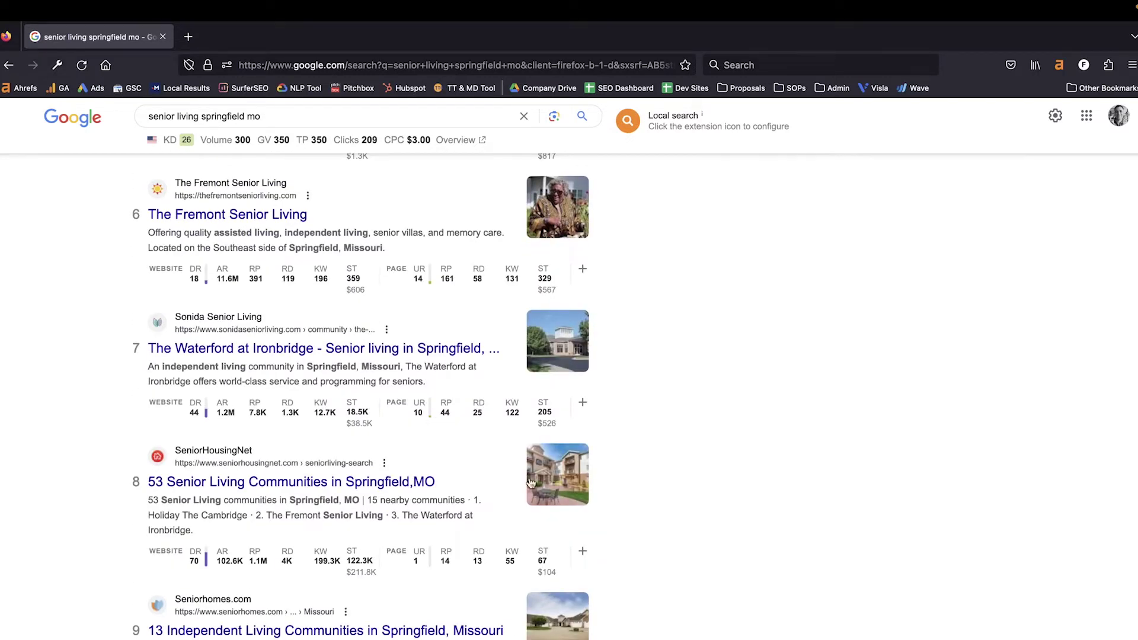
{"action": "scroll", "coordinate": [246, 389], "scroll_direction": "up", "scroll_amount": 3}
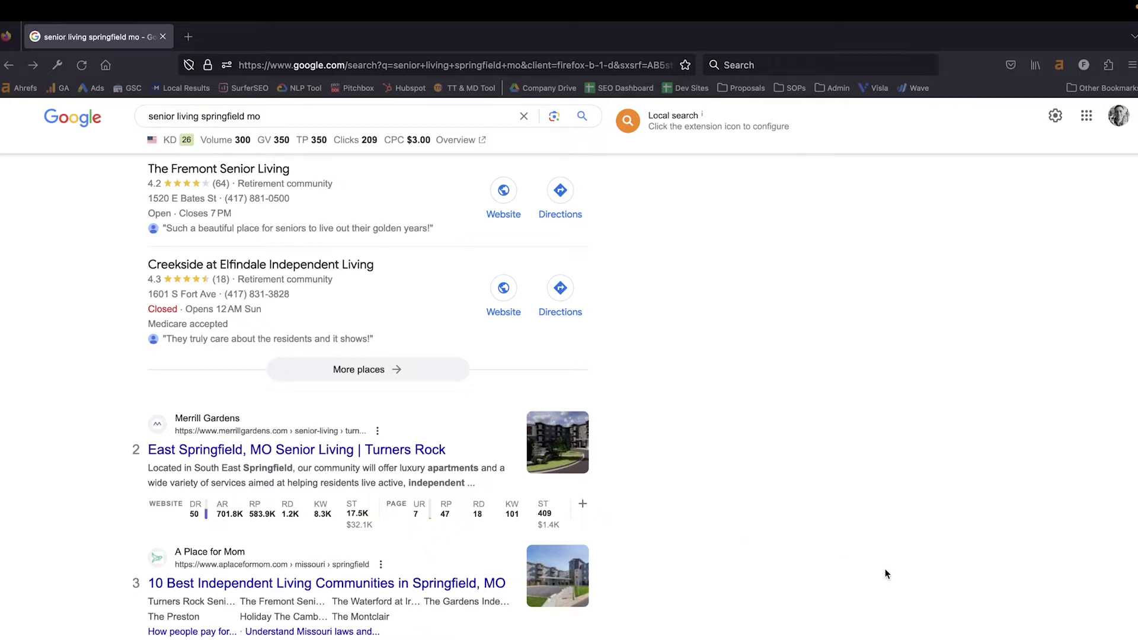
{"action": "scroll", "coordinate": [885, 570], "scroll_direction": "down", "scroll_amount": 5}
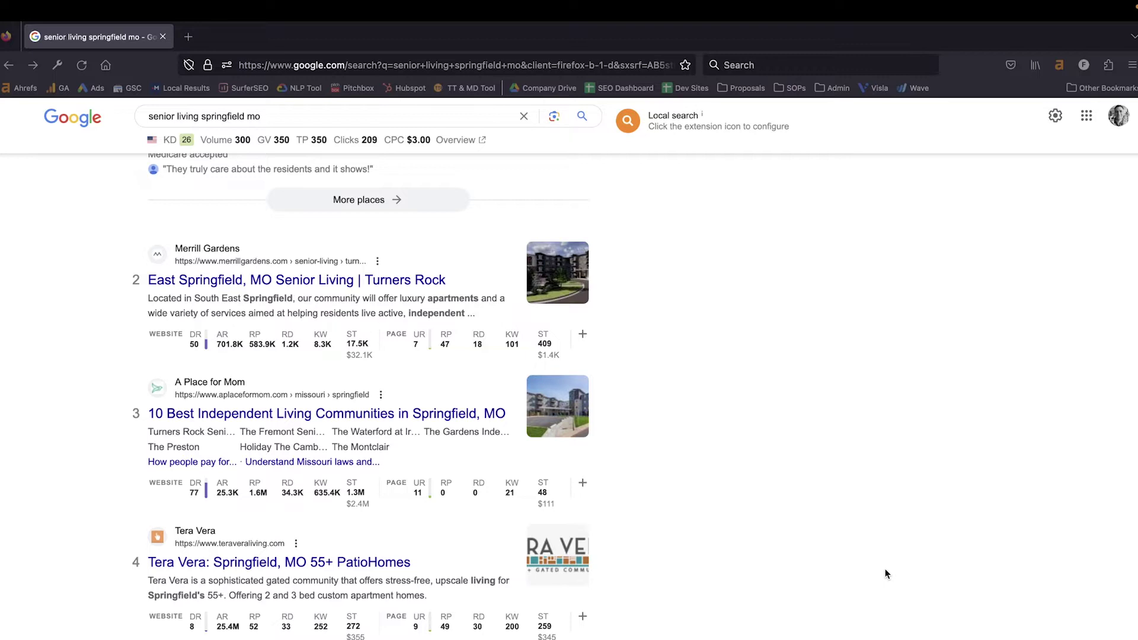
{"action": "scroll", "coordinate": [886, 574], "scroll_direction": "down", "scroll_amount": 5}
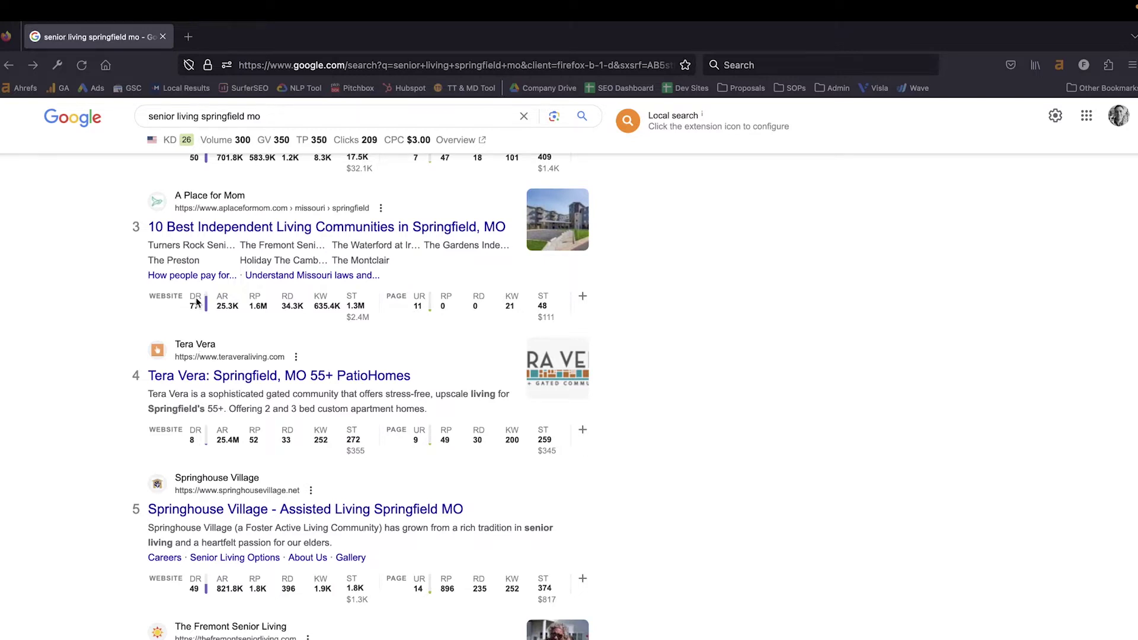
{"action": "scroll", "coordinate": [166, 394], "scroll_direction": "down", "scroll_amount": 2}
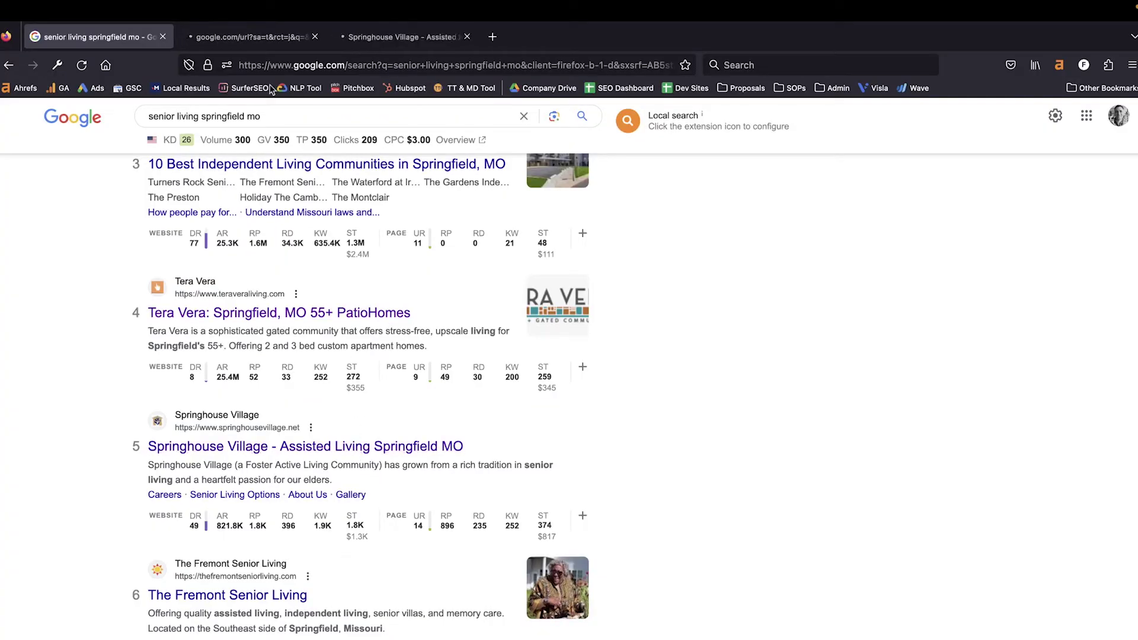
- Review the Tera Vera site after dismissing its unsupported-browser warning
{"action": "left_click", "coordinate": [247, 32]}
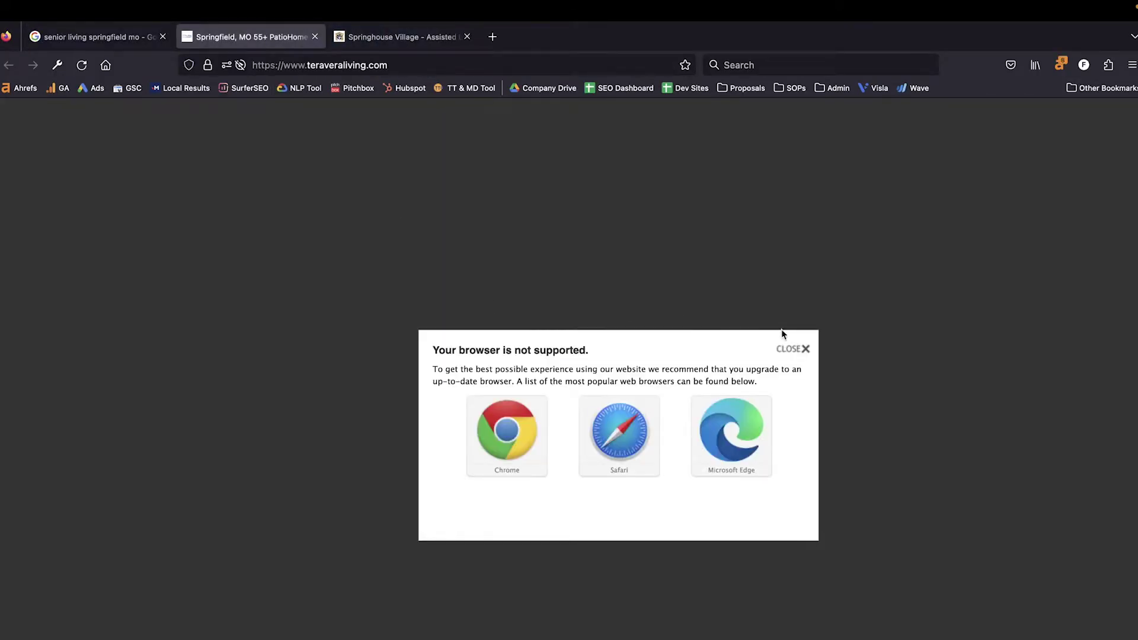
{"action": "left_click", "coordinate": [794, 348]}
{"action": "scroll", "coordinate": [518, 273], "scroll_direction": "down", "scroll_amount": 10}
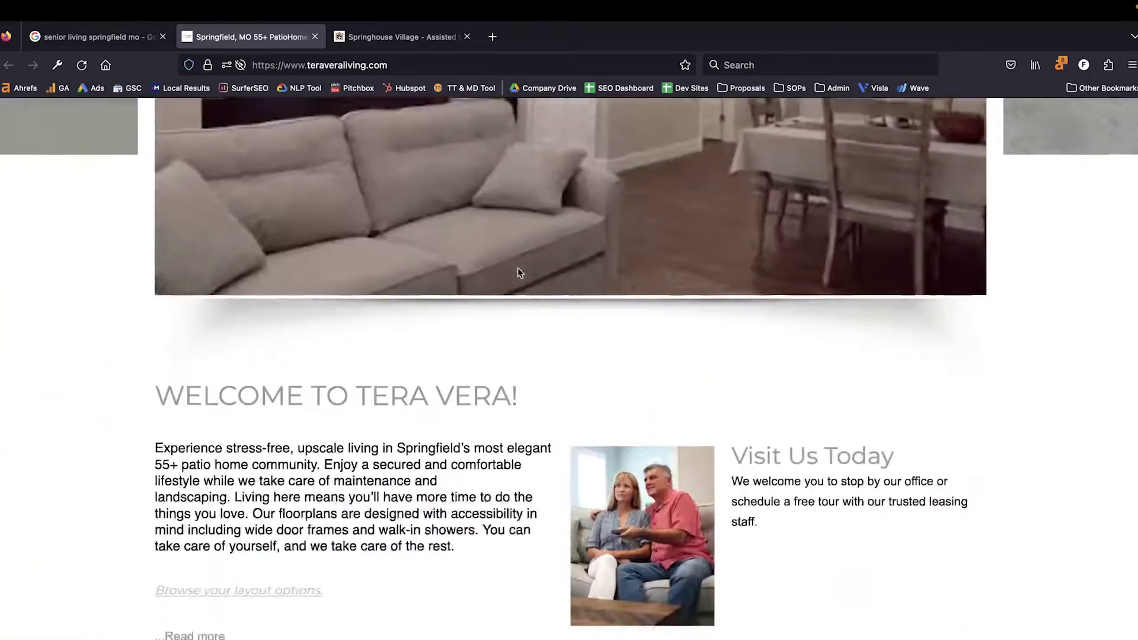
{"action": "scroll", "coordinate": [518, 273], "scroll_direction": "down", "scroll_amount": 10}
{"action": "scroll", "coordinate": [518, 273], "scroll_direction": "up", "scroll_amount": 20}
{"action": "scroll", "coordinate": [517, 272], "scroll_direction": "down", "scroll_amount": 1}
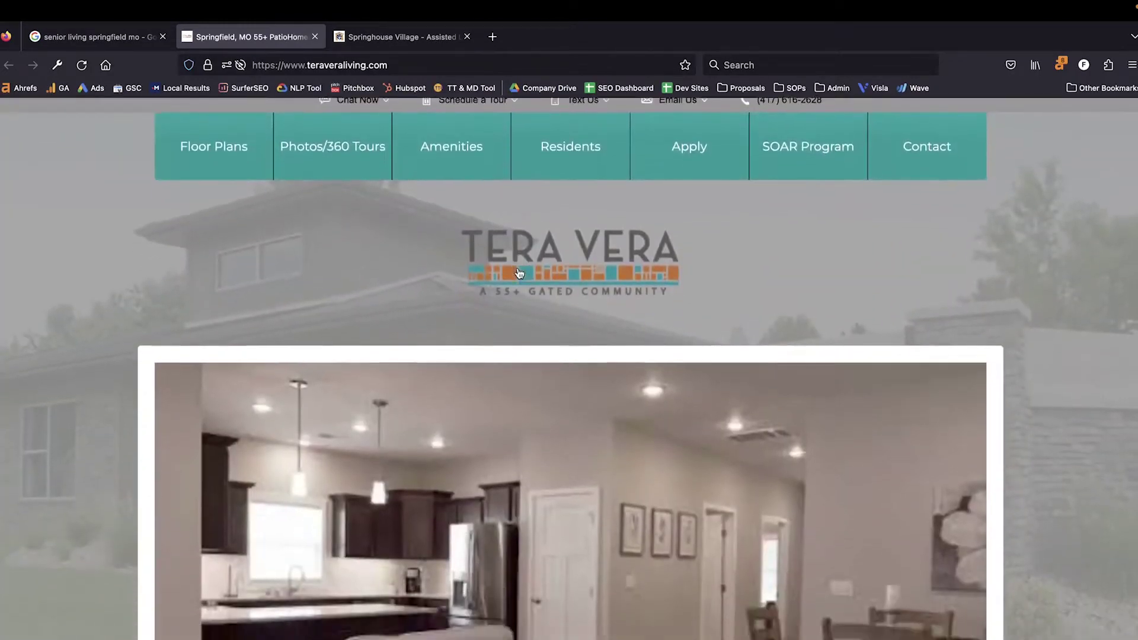
{"action": "scroll", "coordinate": [517, 272], "scroll_direction": "down", "scroll_amount": 15}
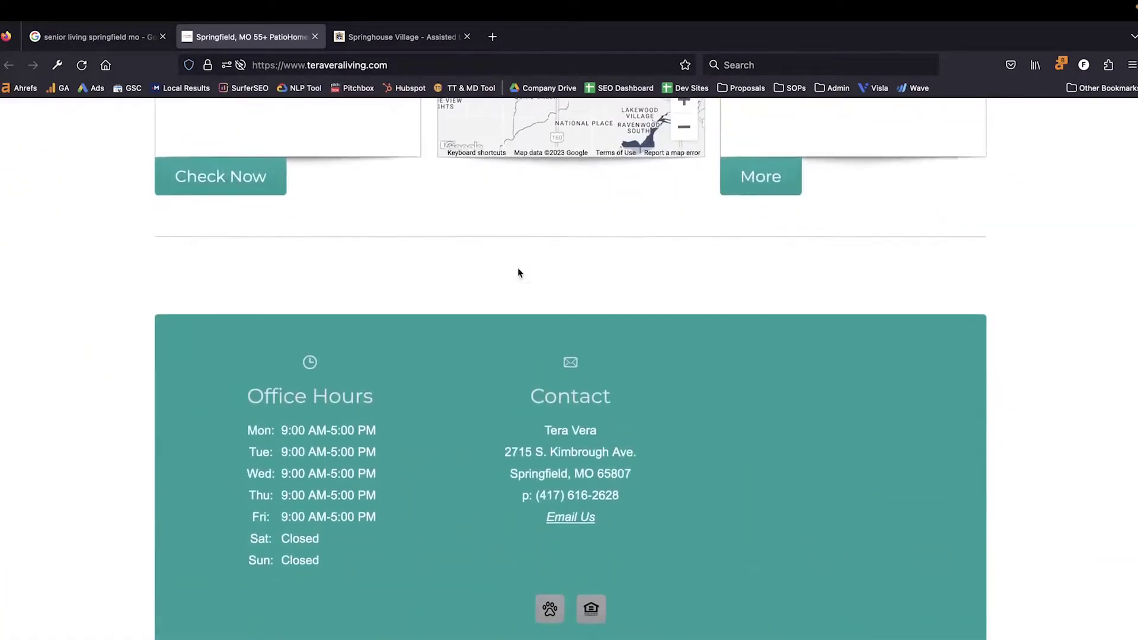
{"action": "scroll", "coordinate": [517, 272], "scroll_direction": "up", "scroll_amount": 20}
{"action": "scroll", "coordinate": [518, 204], "scroll_direction": "down", "scroll_amount": 1}
{"action": "scroll", "coordinate": [545, 358], "scroll_direction": "down", "scroll_amount": 8}
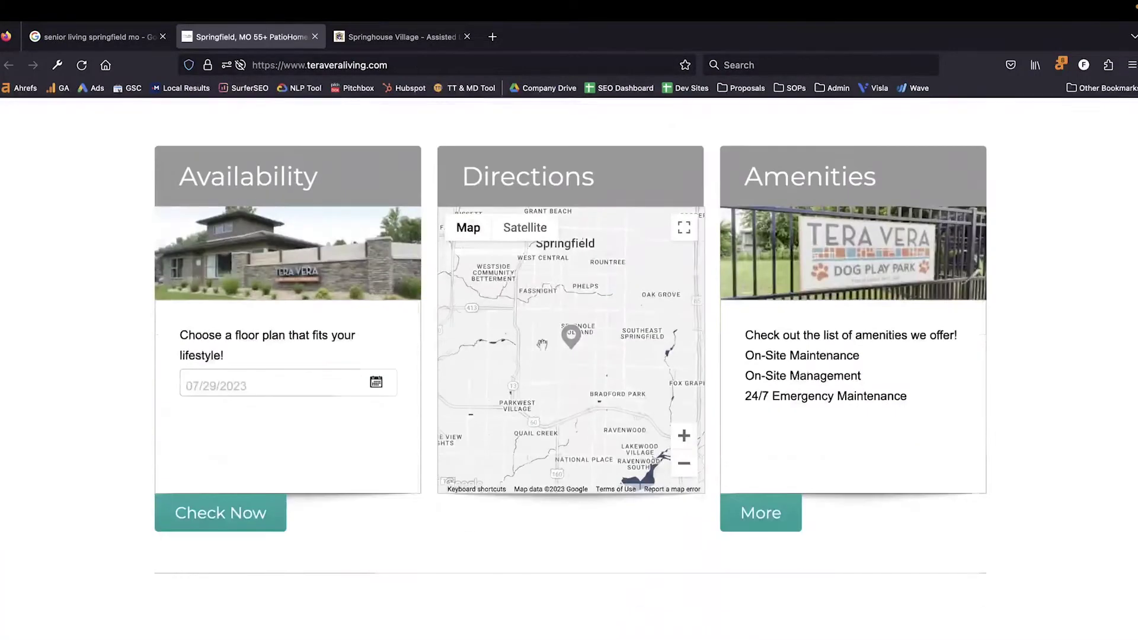
- Browse down the Springhouse Village site
{"action": "left_click", "coordinate": [413, 38]}
{"action": "scroll", "coordinate": [425, 333], "scroll_direction": "down", "scroll_amount": 10}
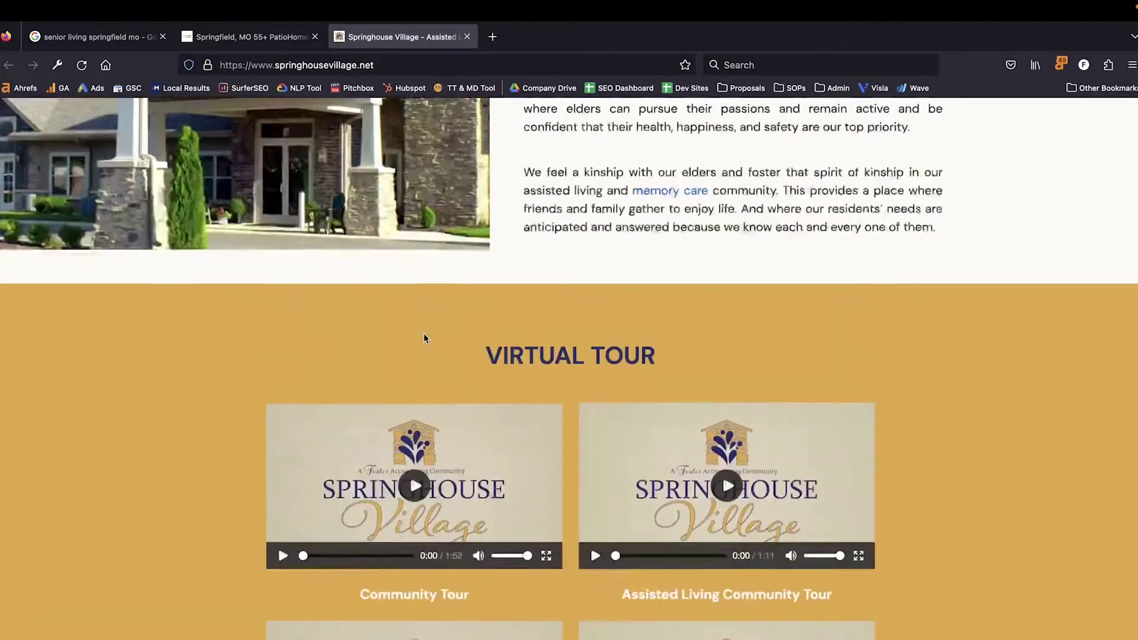
{"action": "scroll", "coordinate": [425, 334], "scroll_direction": "down", "scroll_amount": 8}
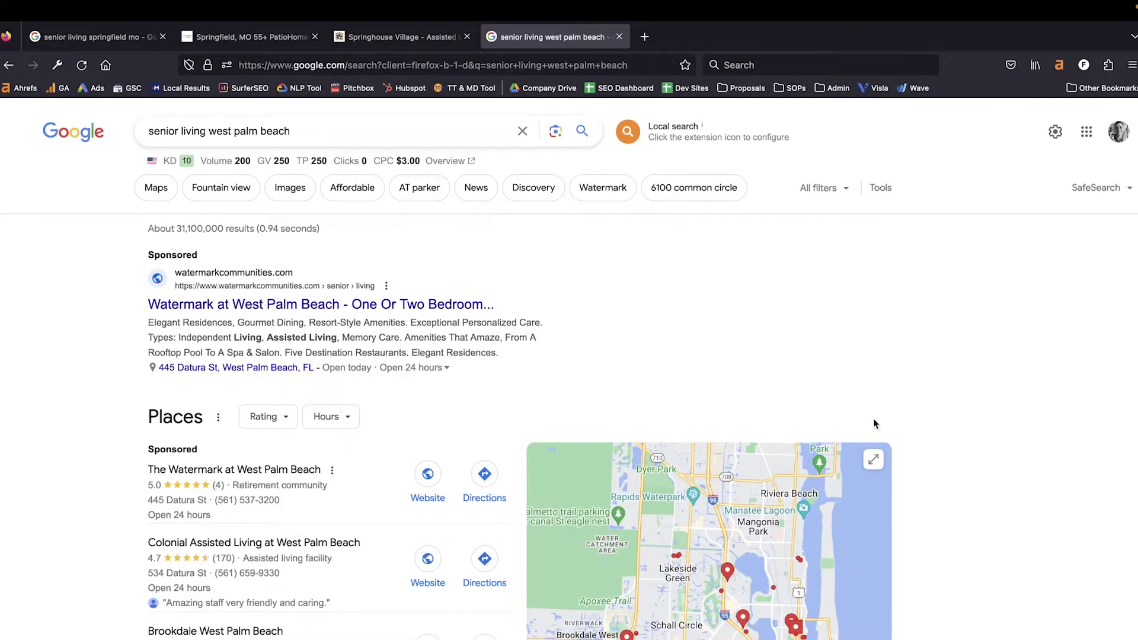
- Scroll through the West Palm Beach senior living results and their Ahrefs metrics
{"action": "scroll", "coordinate": [1010, 421], "scroll_direction": "down", "scroll_amount": 12}
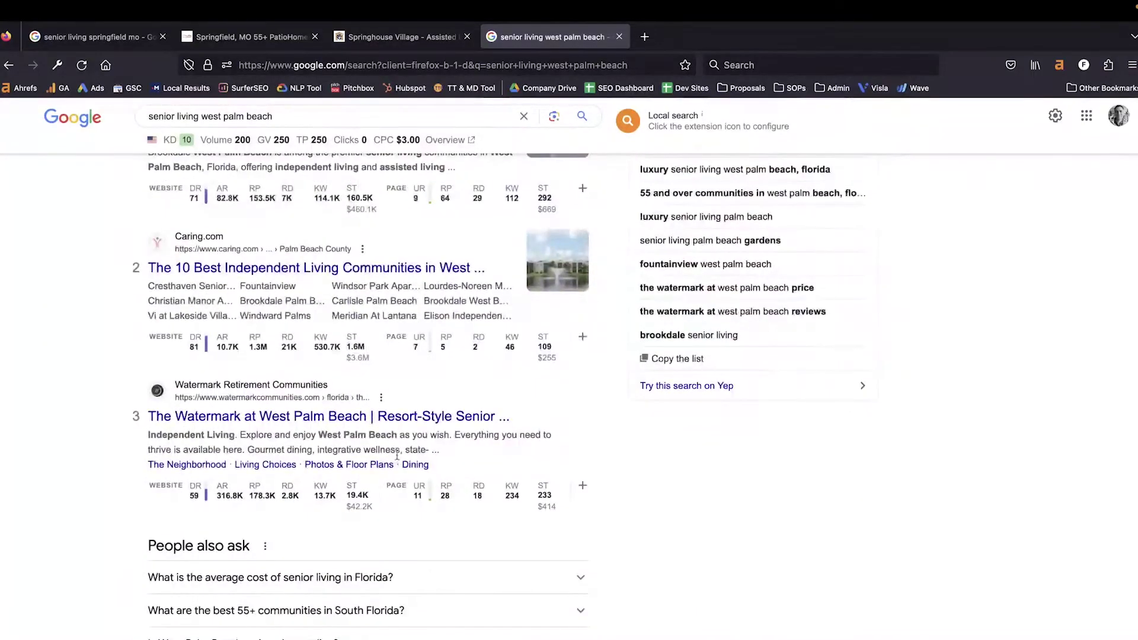
{"action": "scroll", "coordinate": [193, 503], "scroll_direction": "down", "scroll_amount": 7}
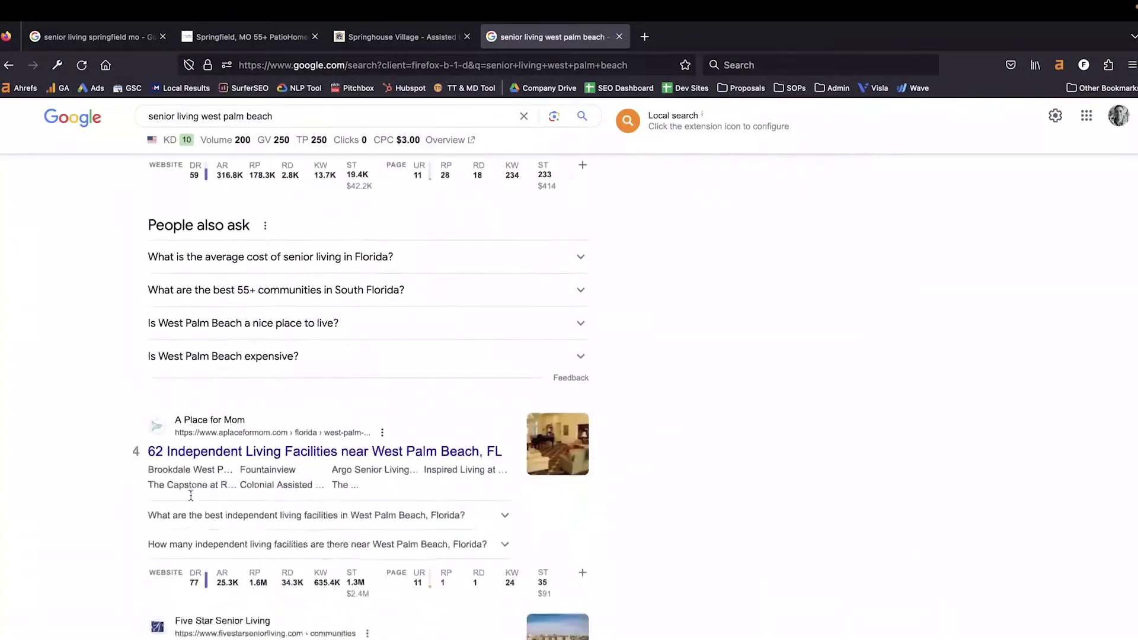
{"action": "scroll", "coordinate": [190, 495], "scroll_direction": "down", "scroll_amount": 9}
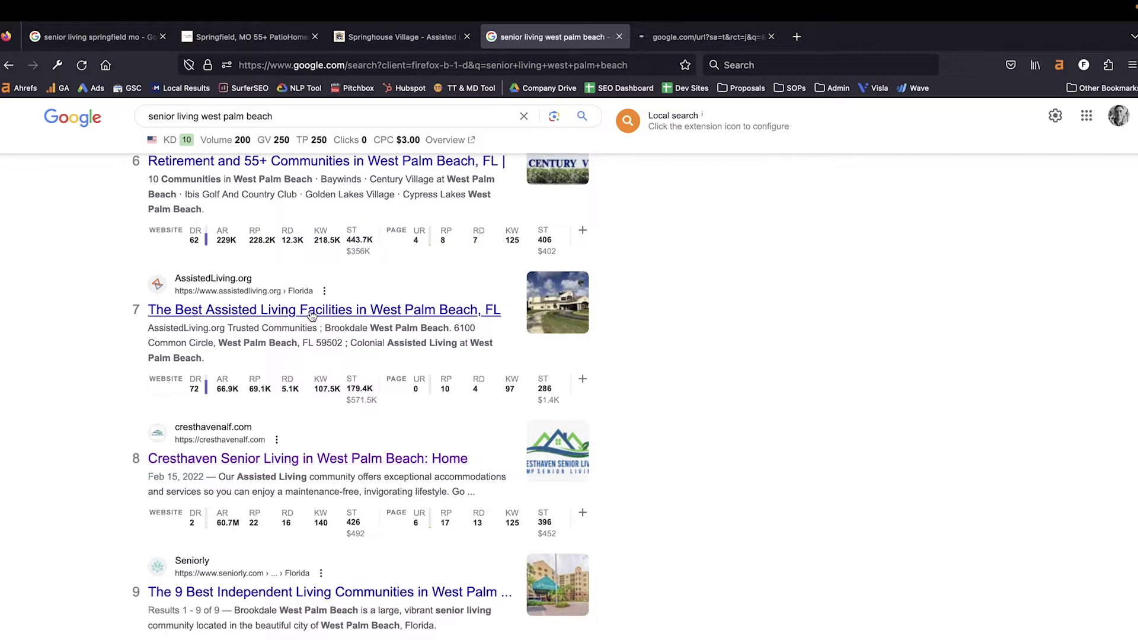
{"action": "scroll", "coordinate": [350, 267], "scroll_direction": "up", "scroll_amount": 15}
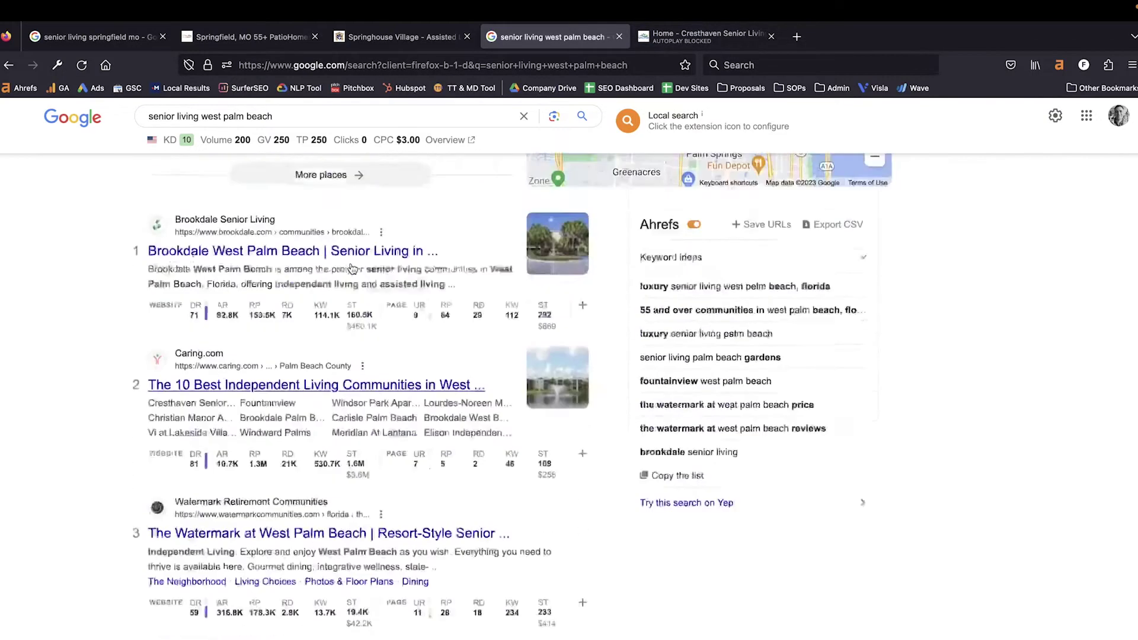
{"action": "scroll", "coordinate": [351, 268], "scroll_direction": "up", "scroll_amount": 2}
{"action": "scroll", "coordinate": [293, 318], "scroll_direction": "up", "scroll_amount": 3}
{"action": "scroll", "coordinate": [292, 318], "scroll_direction": "down", "scroll_amount": 3}
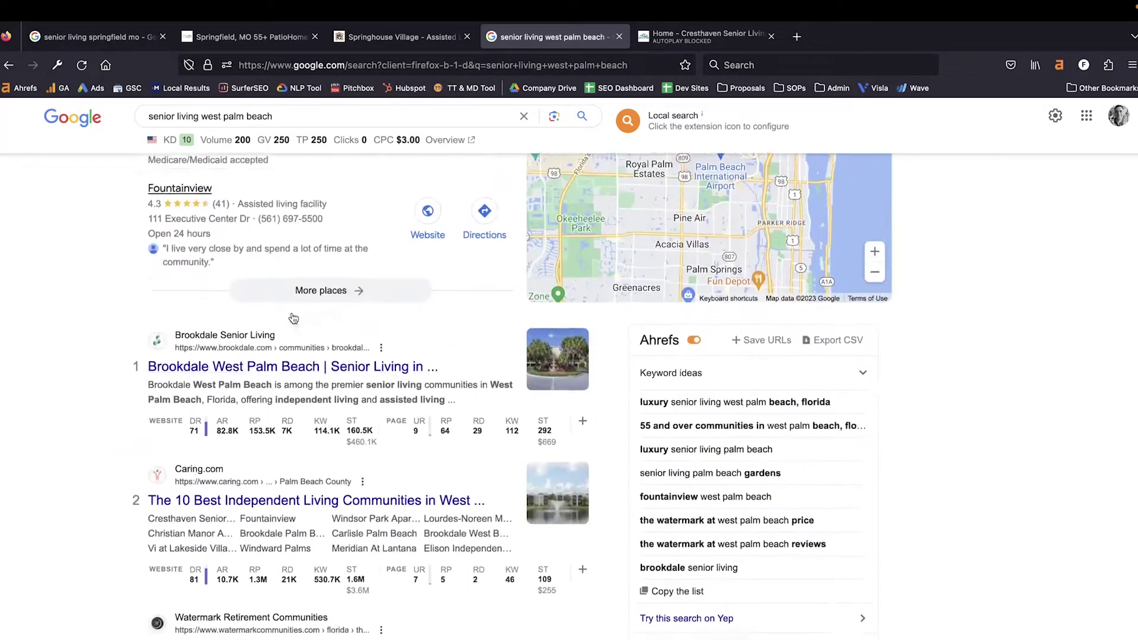
{"action": "scroll", "coordinate": [265, 349], "scroll_direction": "down", "scroll_amount": 5}
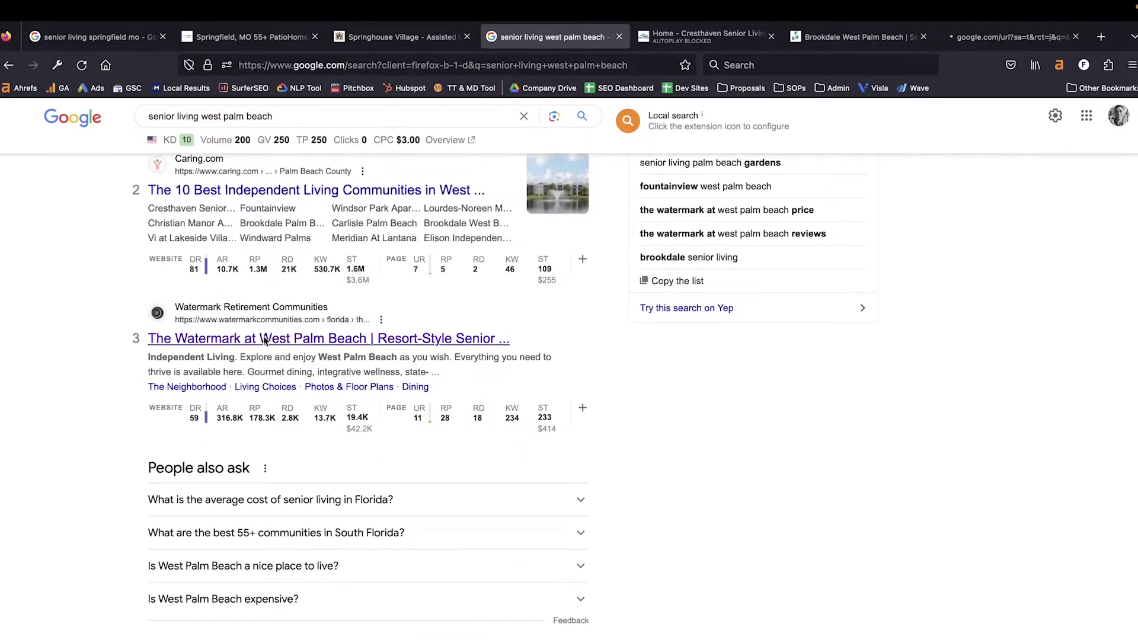
{"action": "scroll", "coordinate": [264, 341], "scroll_direction": "down", "scroll_amount": 9}
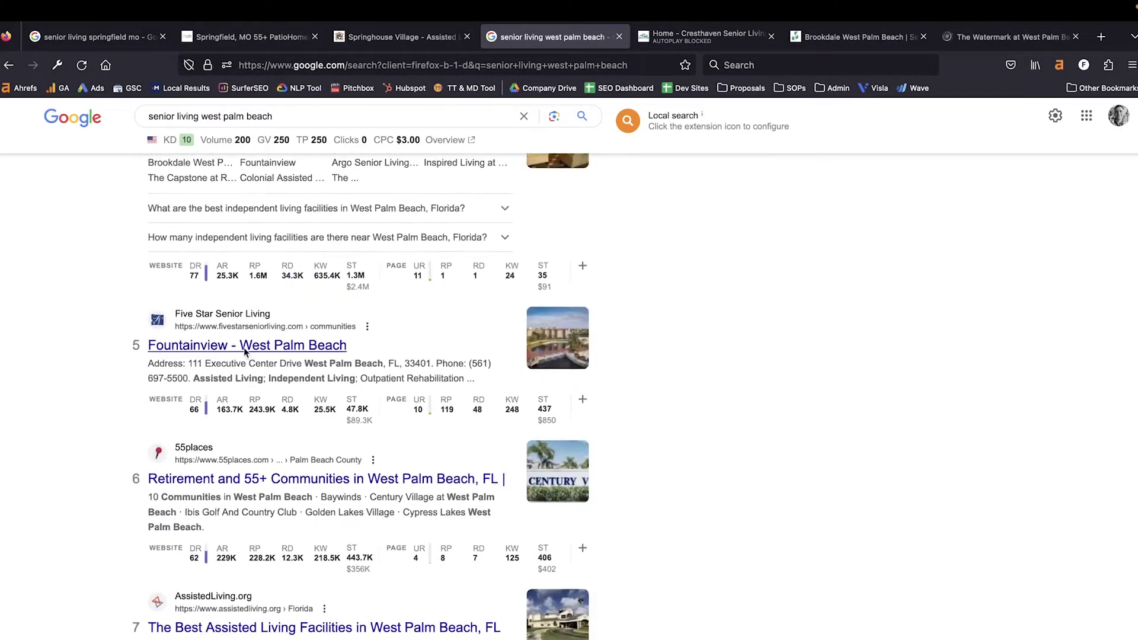
- Open the Fountainview result and another West Palm Beach listing in background tabs
{"action": "middle_click", "coordinate": [244, 350]}
{"action": "scroll", "coordinate": [260, 474], "scroll_direction": "down", "scroll_amount": 9}
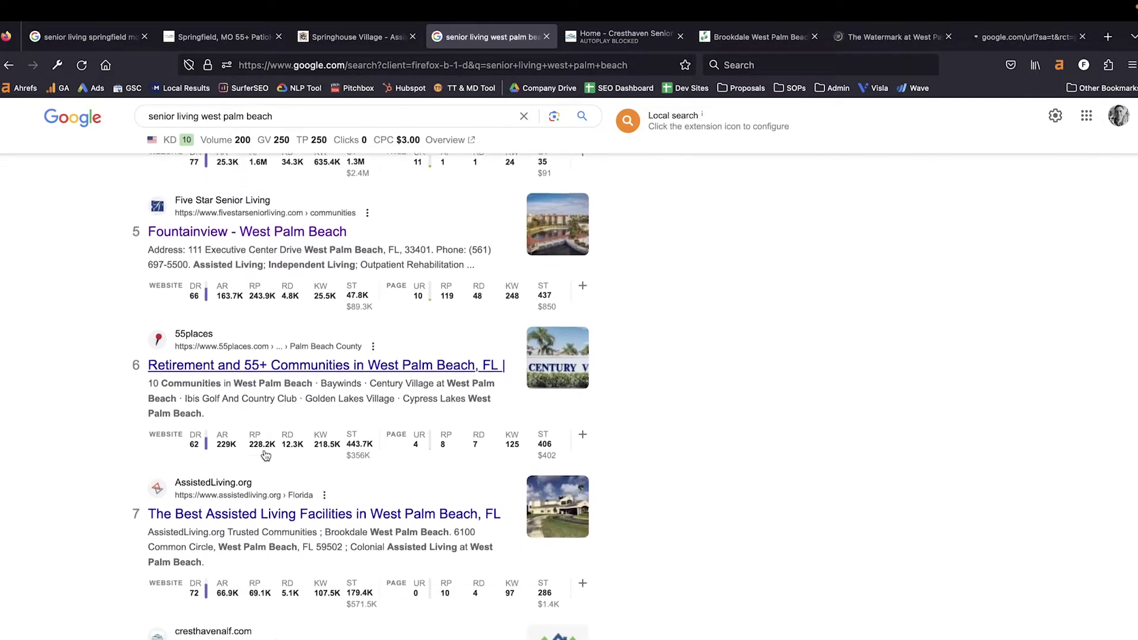
{"action": "middle_click", "coordinate": [289, 594]}
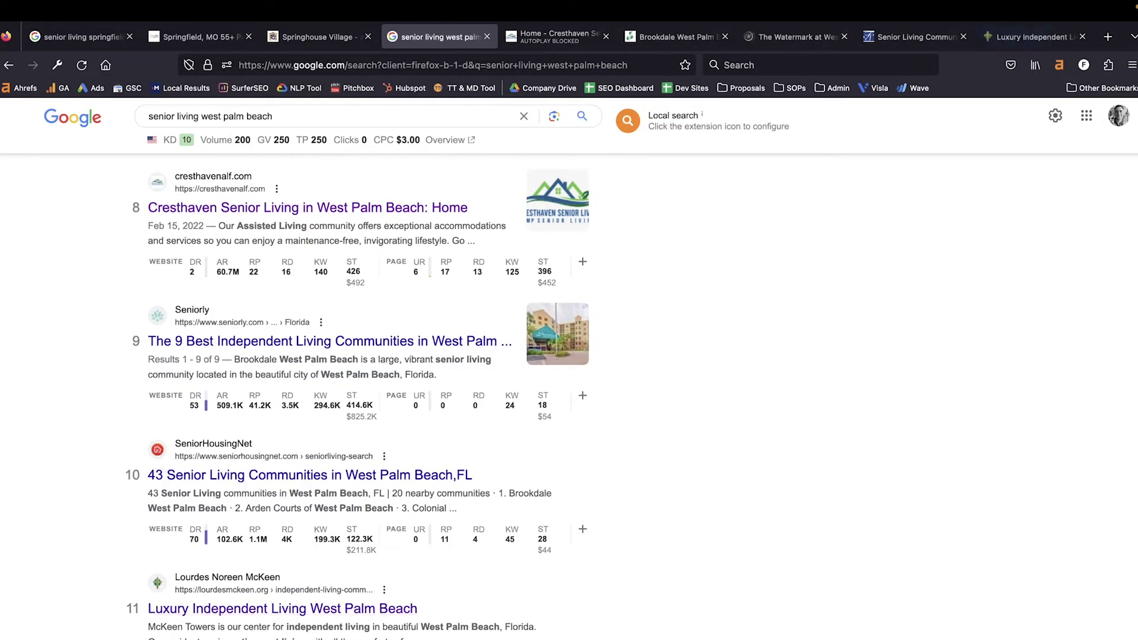
- Review the Cresthaven Senior Living page's services and starting prices
{"action": "key", "text": "ctrl+Tab"}
{"action": "scroll", "coordinate": [410, 319], "scroll_direction": "down", "scroll_amount": 4}
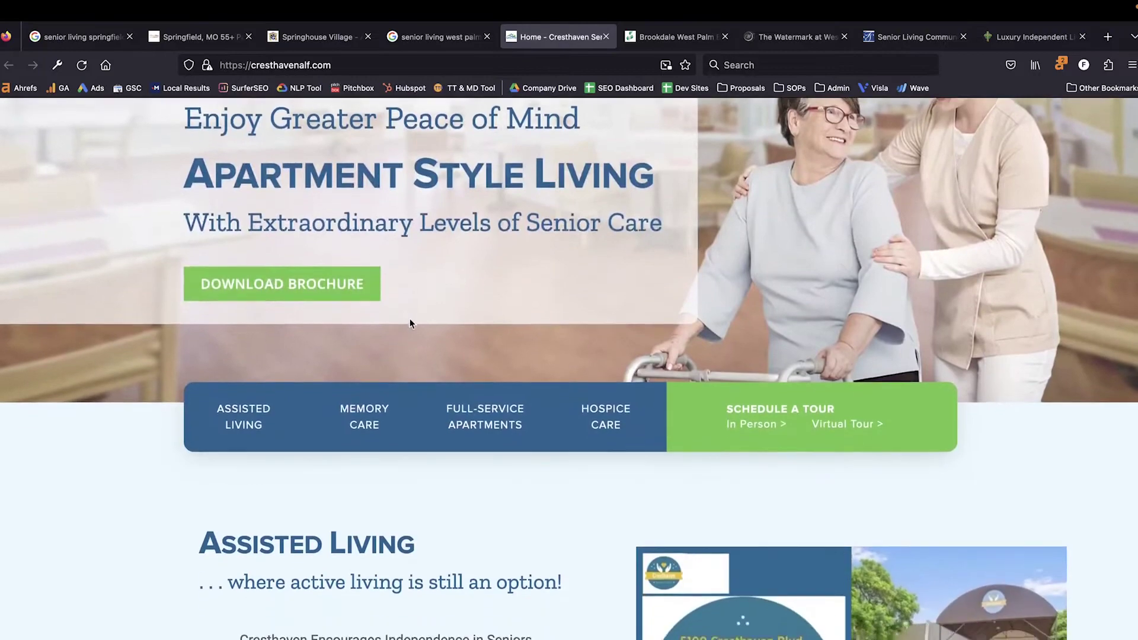
{"action": "scroll", "coordinate": [410, 320], "scroll_direction": "down", "scroll_amount": 2}
{"action": "scroll", "coordinate": [411, 323], "scroll_direction": "down", "scroll_amount": 20}
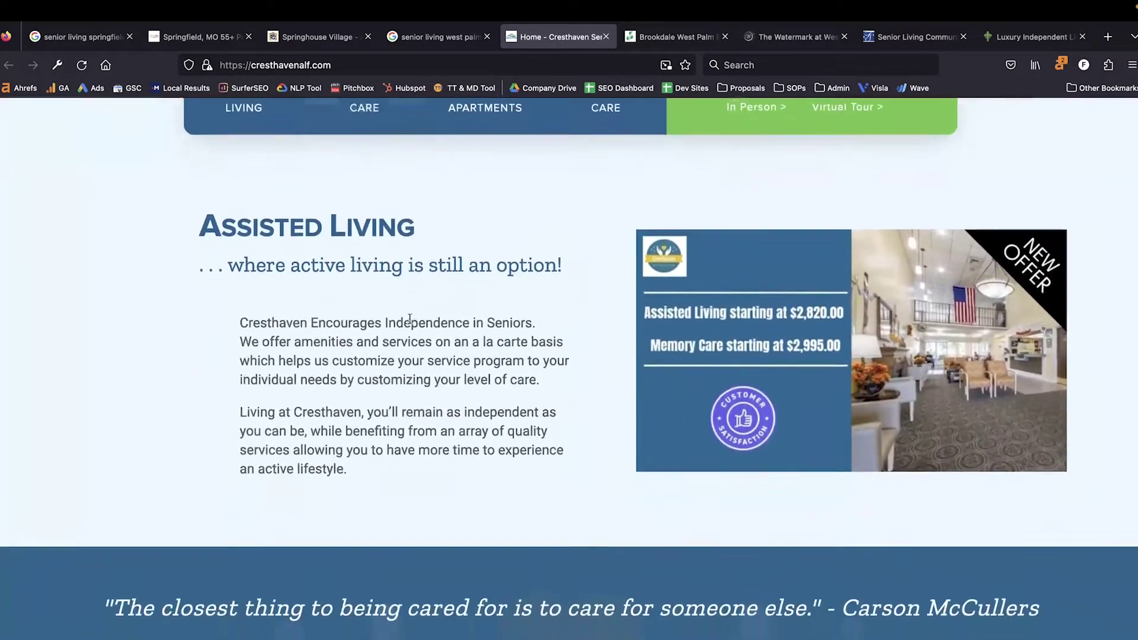
{"action": "scroll", "coordinate": [410, 318], "scroll_direction": "up", "scroll_amount": 4}
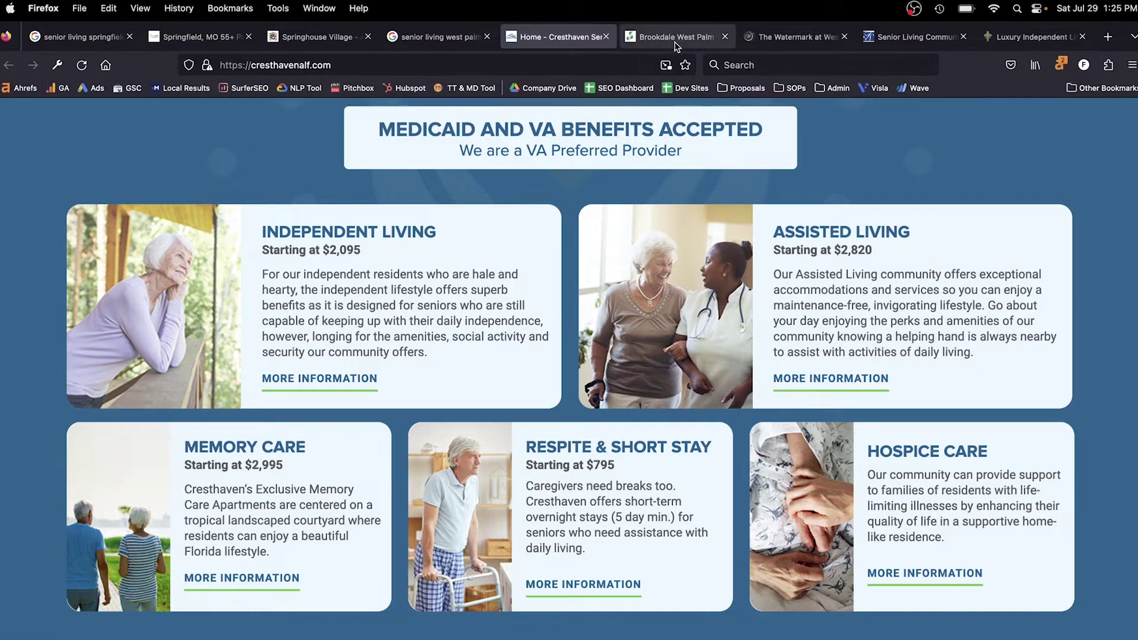
- Browse the Brookdale West Palm Beach page down to its inquiry form
{"action": "left_click", "coordinate": [675, 36]}
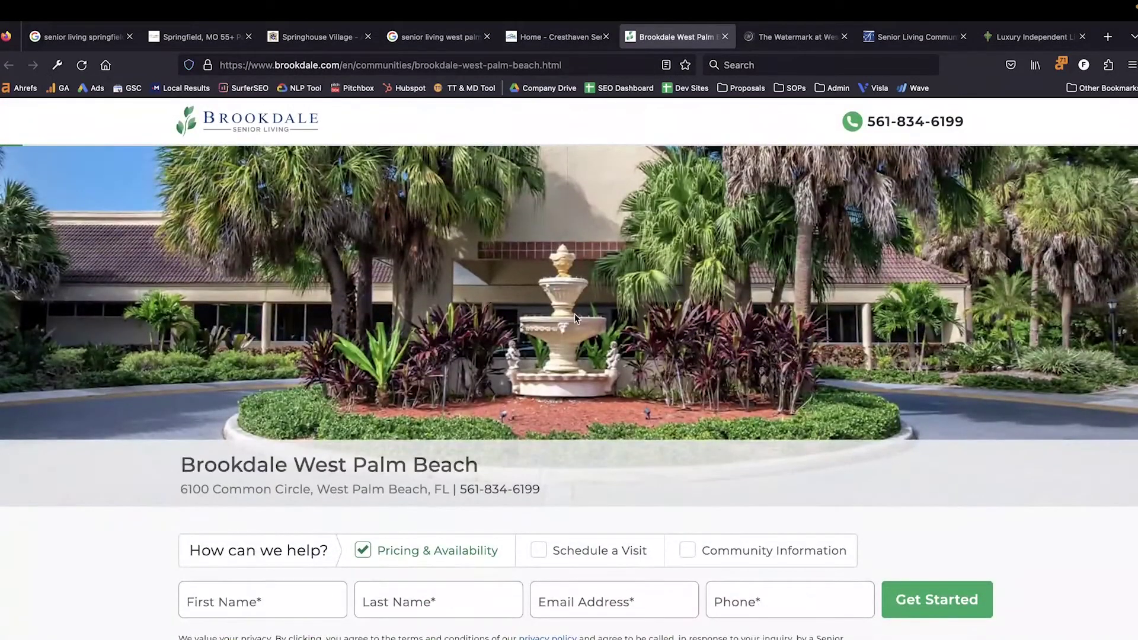
{"action": "scroll", "coordinate": [574, 314], "scroll_direction": "down", "scroll_amount": 10}
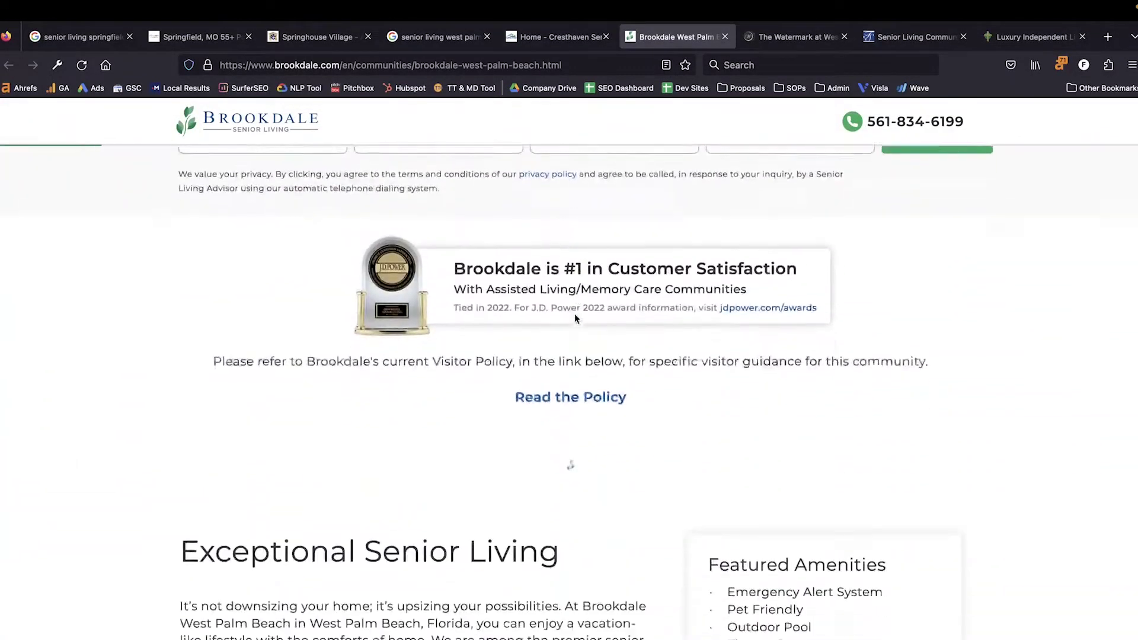
{"action": "scroll", "coordinate": [574, 314], "scroll_direction": "down", "scroll_amount": 20}
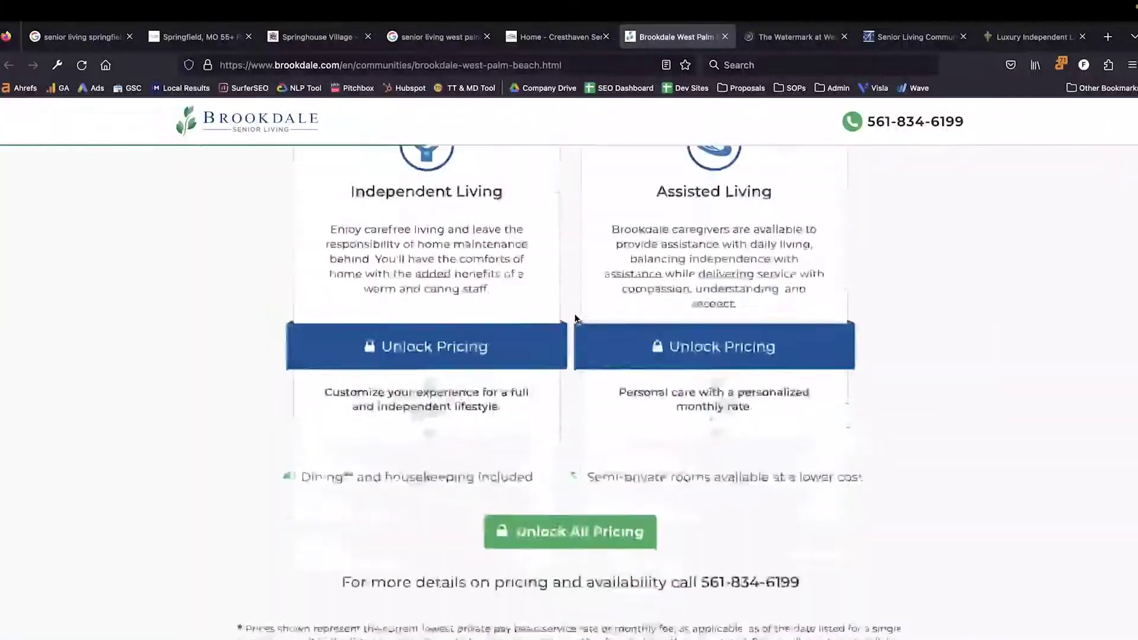
{"action": "scroll", "coordinate": [574, 319], "scroll_direction": "down", "scroll_amount": 20}
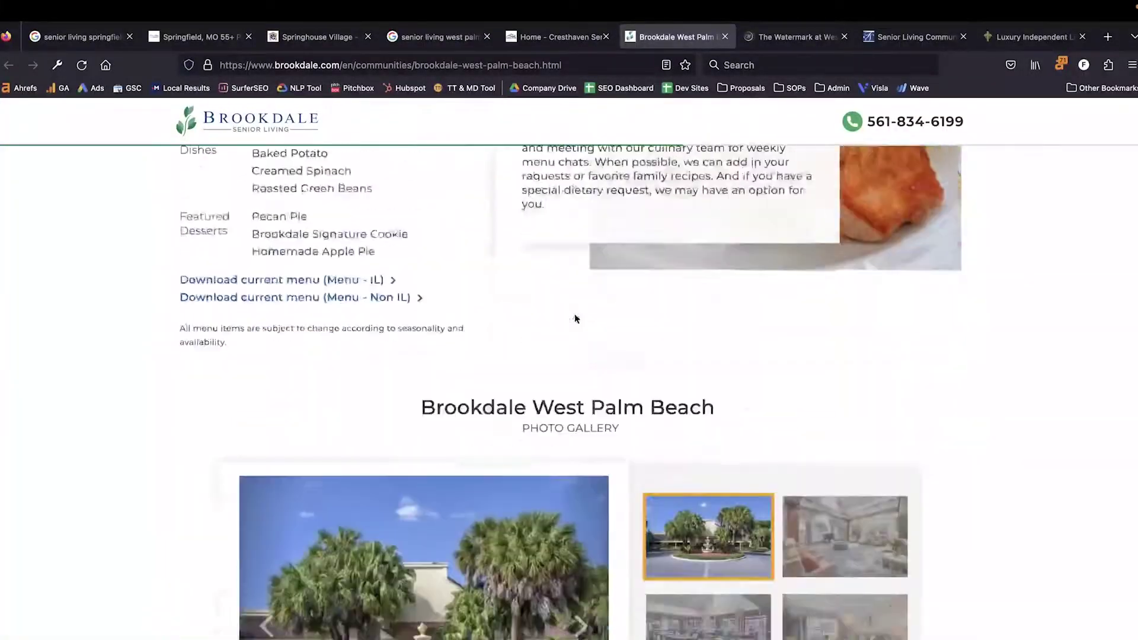
{"action": "scroll", "coordinate": [576, 320], "scroll_direction": "down", "scroll_amount": 20}
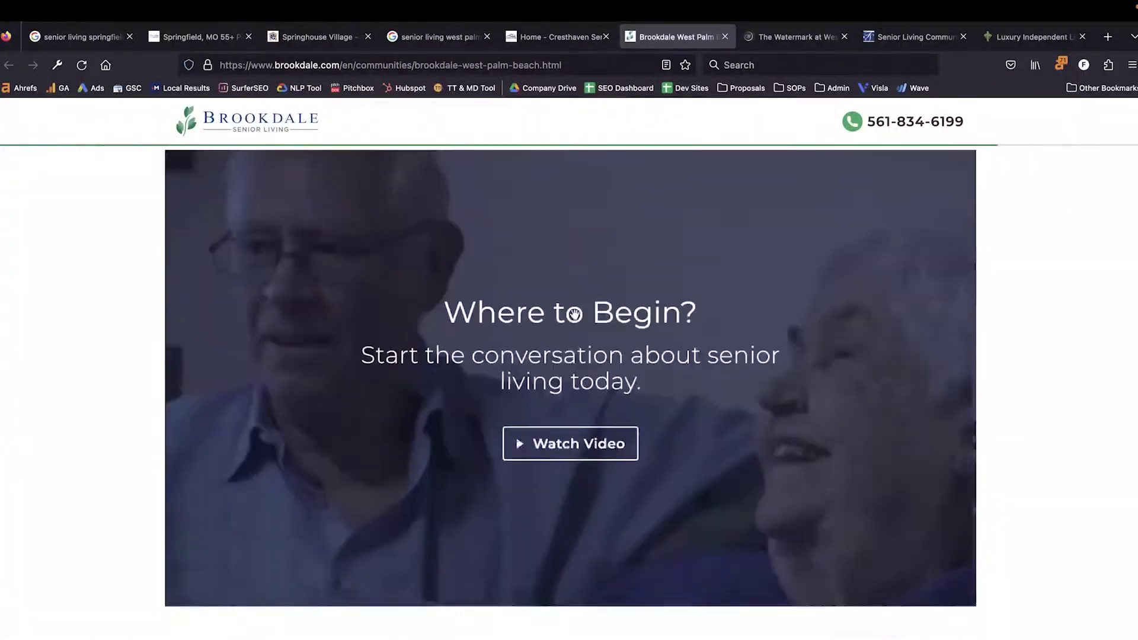
{"action": "scroll", "coordinate": [575, 314], "scroll_direction": "up", "scroll_amount": 20}
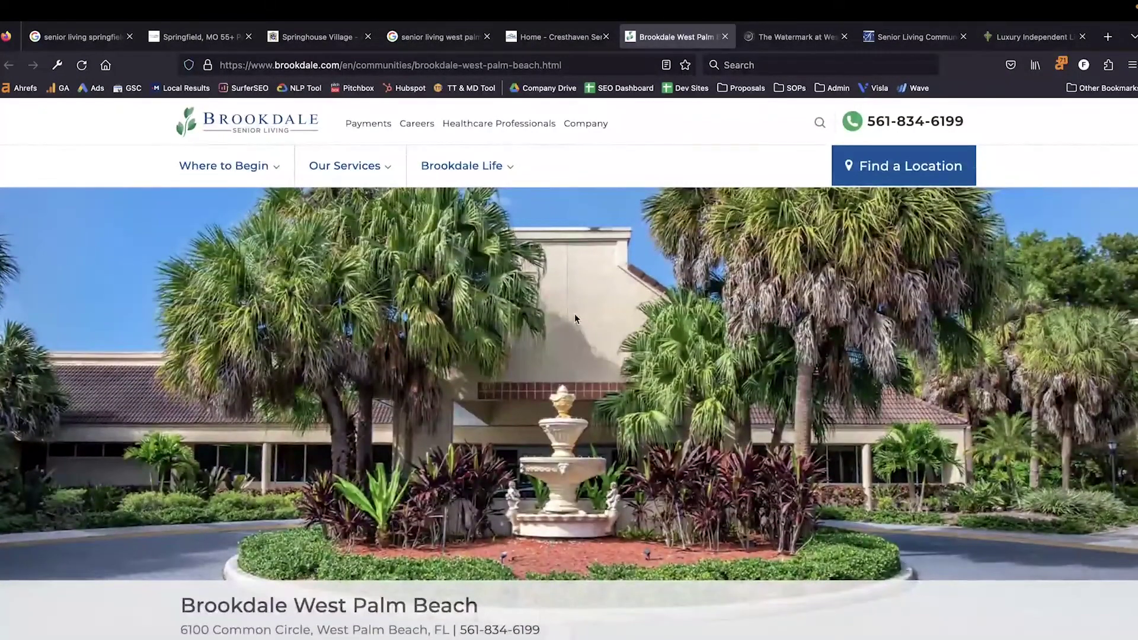
{"action": "scroll", "coordinate": [575, 314], "scroll_direction": "down", "scroll_amount": 8}
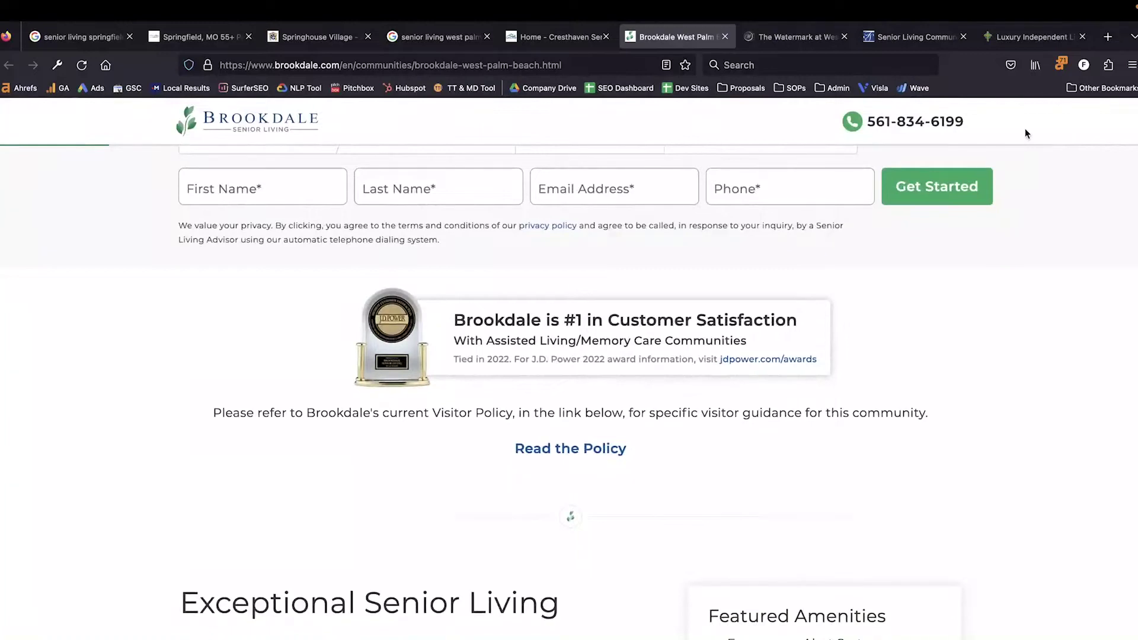
- Check the Brookdale page's Ahrefs content analysis, then browse the Watermark at West Palm Beach page
{"action": "left_click", "coordinate": [1061, 64]}
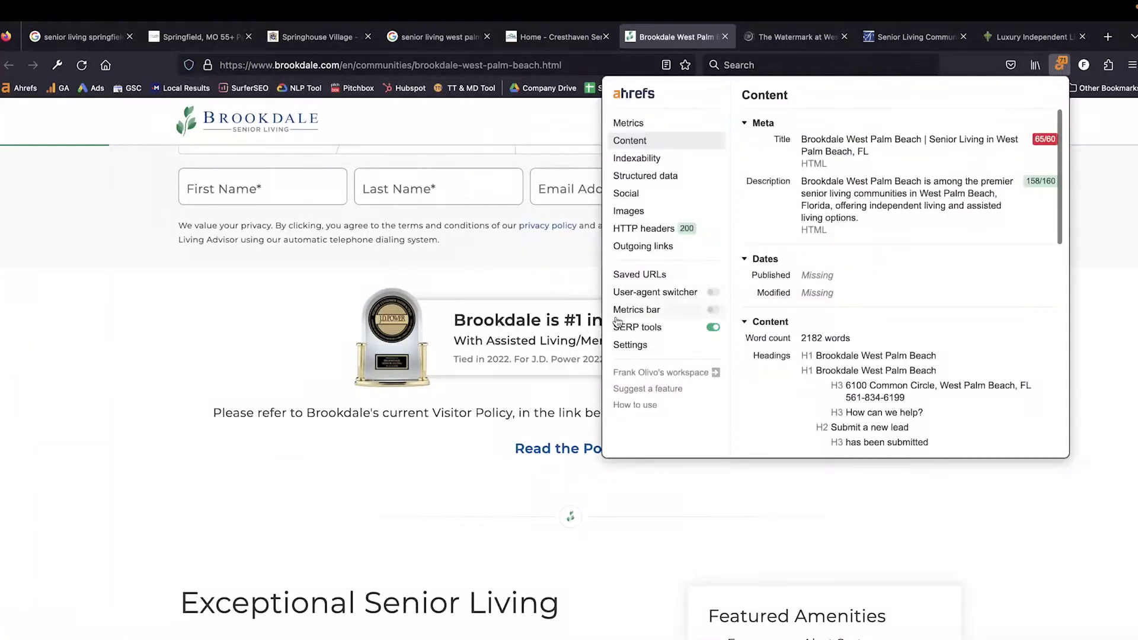
{"action": "left_click", "coordinate": [150, 407]}
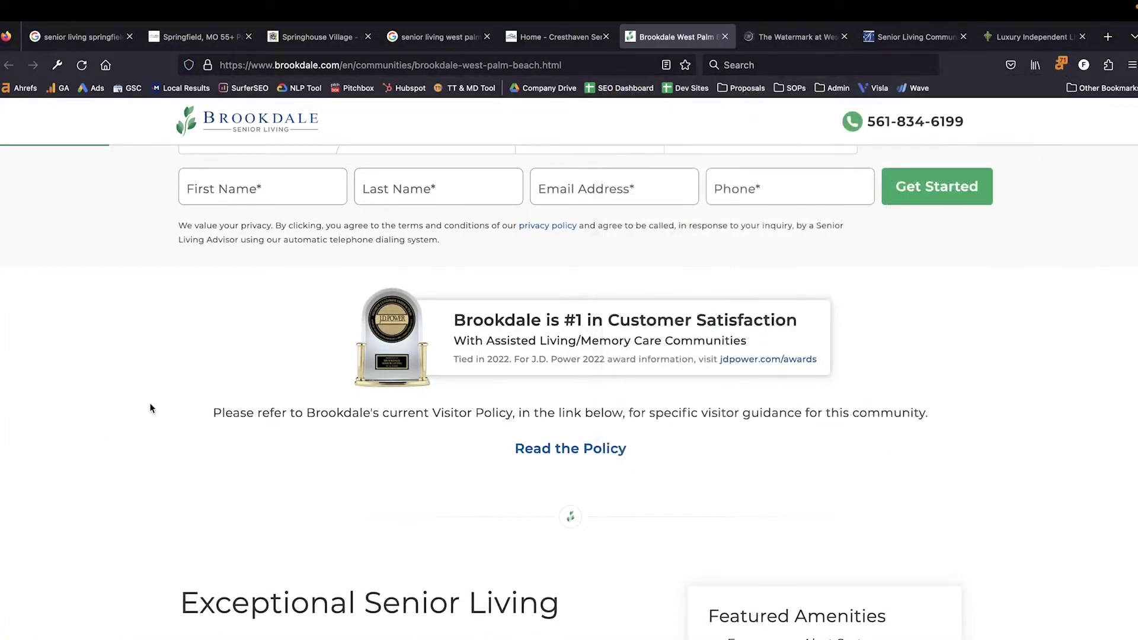
{"action": "left_click", "coordinate": [782, 37]}
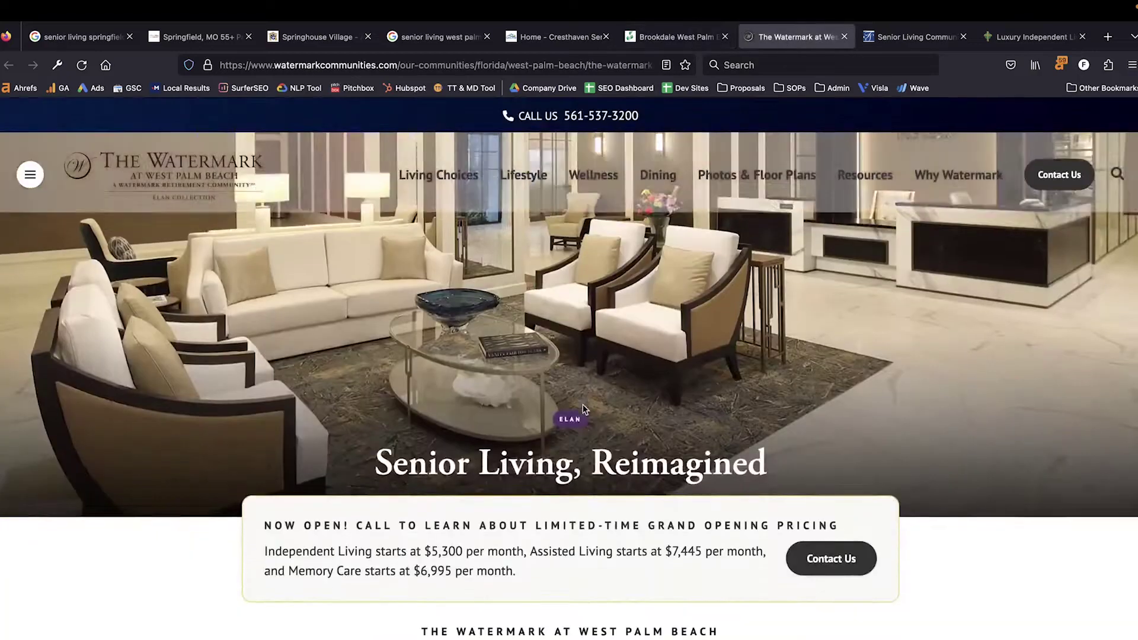
{"action": "scroll", "coordinate": [582, 404], "scroll_direction": "down", "scroll_amount": 10}
{"action": "scroll", "coordinate": [584, 409], "scroll_direction": "down", "scroll_amount": 15}
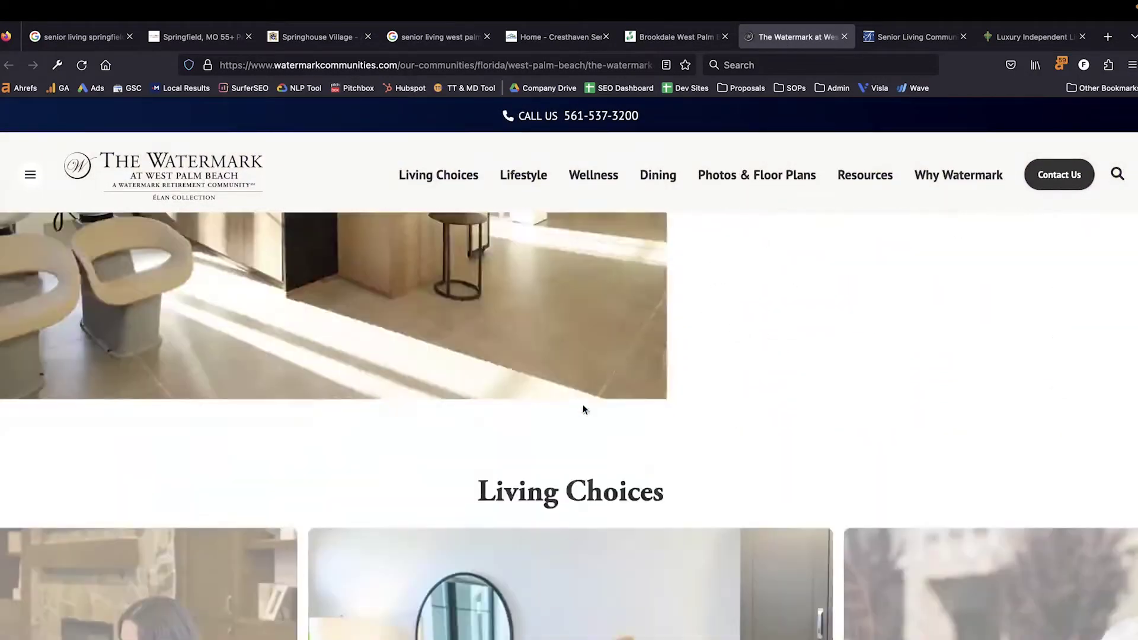
{"action": "scroll", "coordinate": [584, 409], "scroll_direction": "down", "scroll_amount": 10}
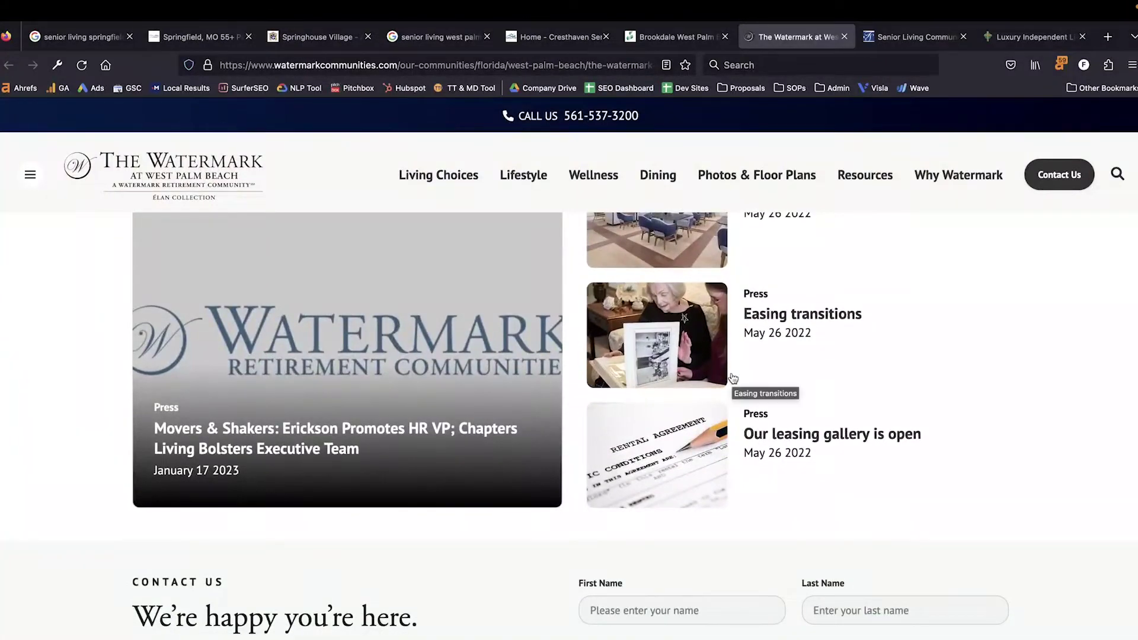
{"action": "scroll", "coordinate": [733, 378], "scroll_direction": "down", "scroll_amount": 5}
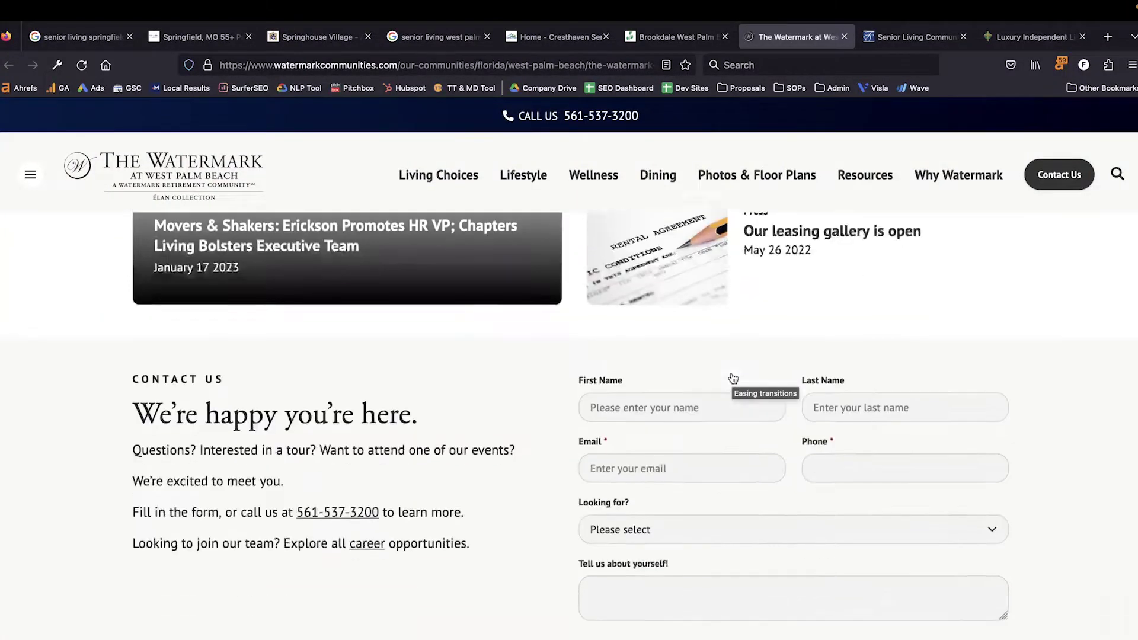
- Browse the Five Star Fountainview page
{"action": "left_click", "coordinate": [912, 38]}
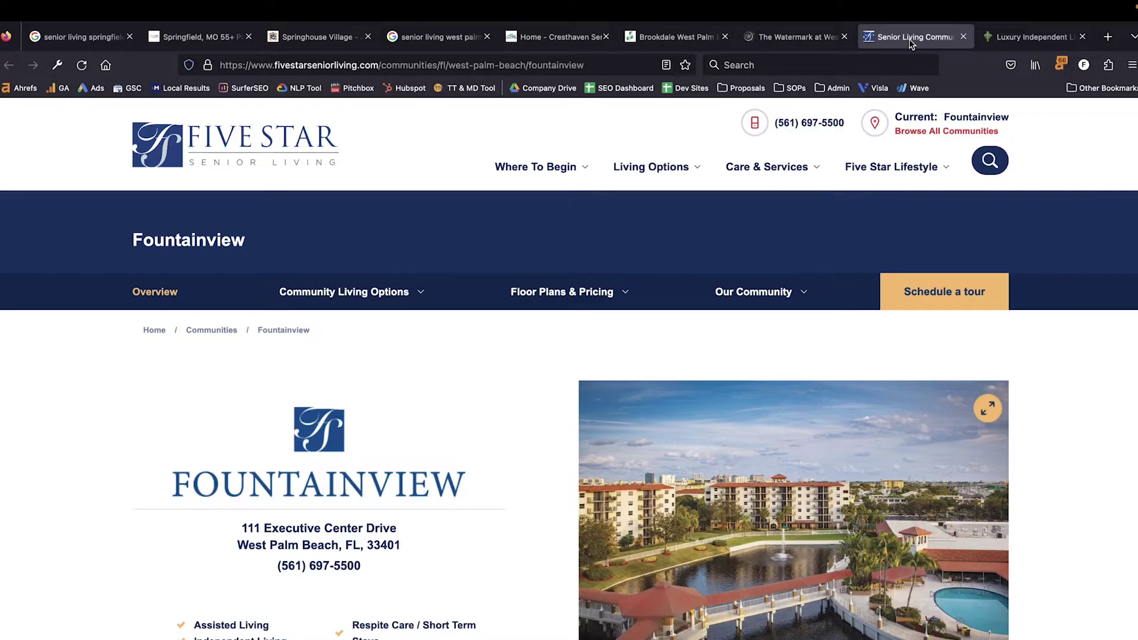
{"action": "mouse_move", "coordinate": [754, 293]}
{"action": "scroll", "coordinate": [759, 334], "scroll_direction": "down", "scroll_amount": 10}
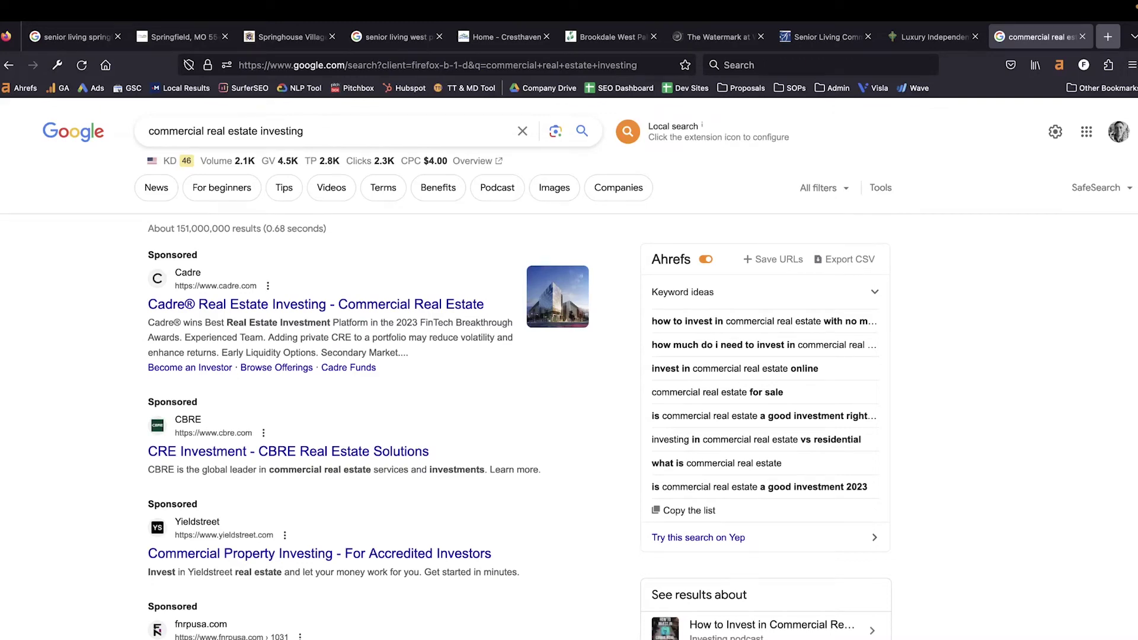
{"action": "scroll", "coordinate": [94, 498], "scroll_direction": "down", "scroll_amount": 6}
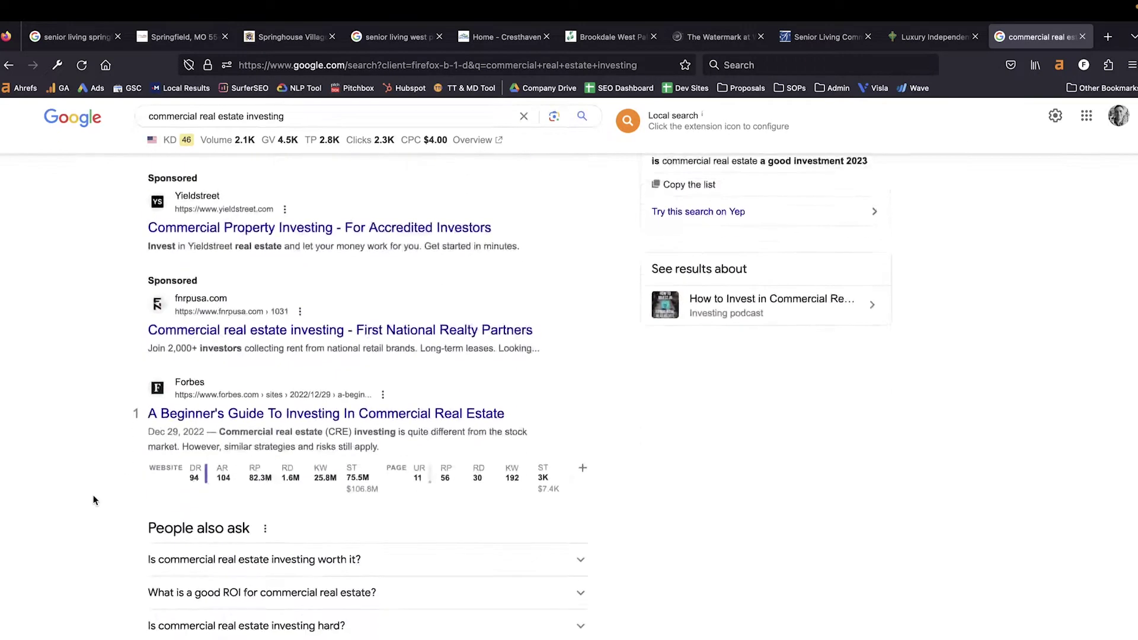
{"action": "scroll", "coordinate": [314, 231], "scroll_direction": "down", "scroll_amount": 6}
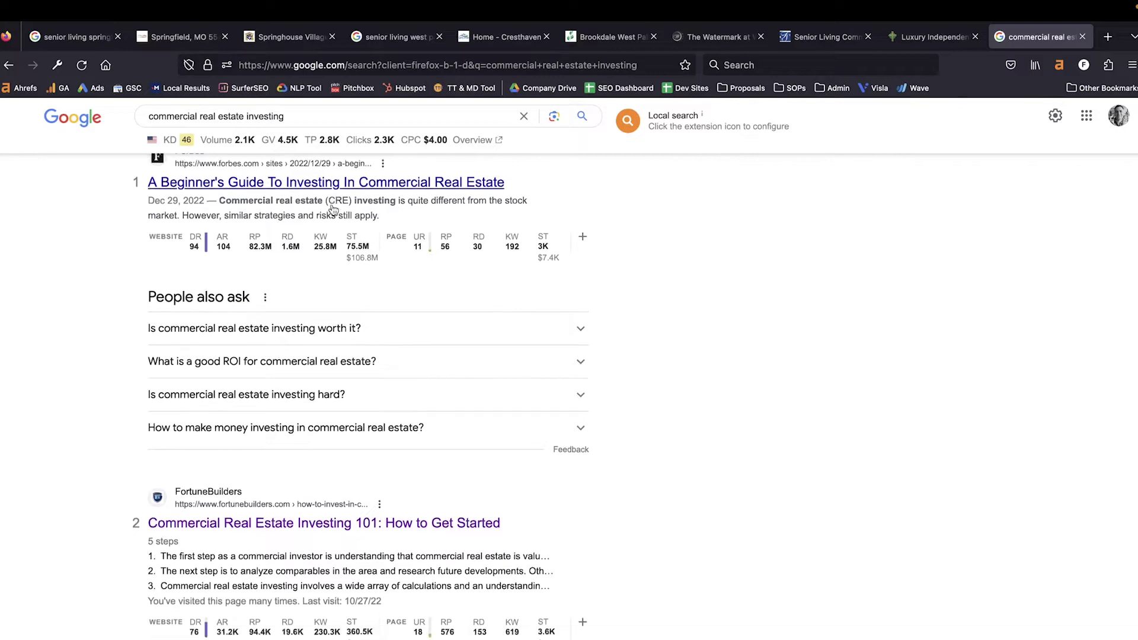
{"action": "scroll", "coordinate": [328, 347], "scroll_direction": "down", "scroll_amount": 2}
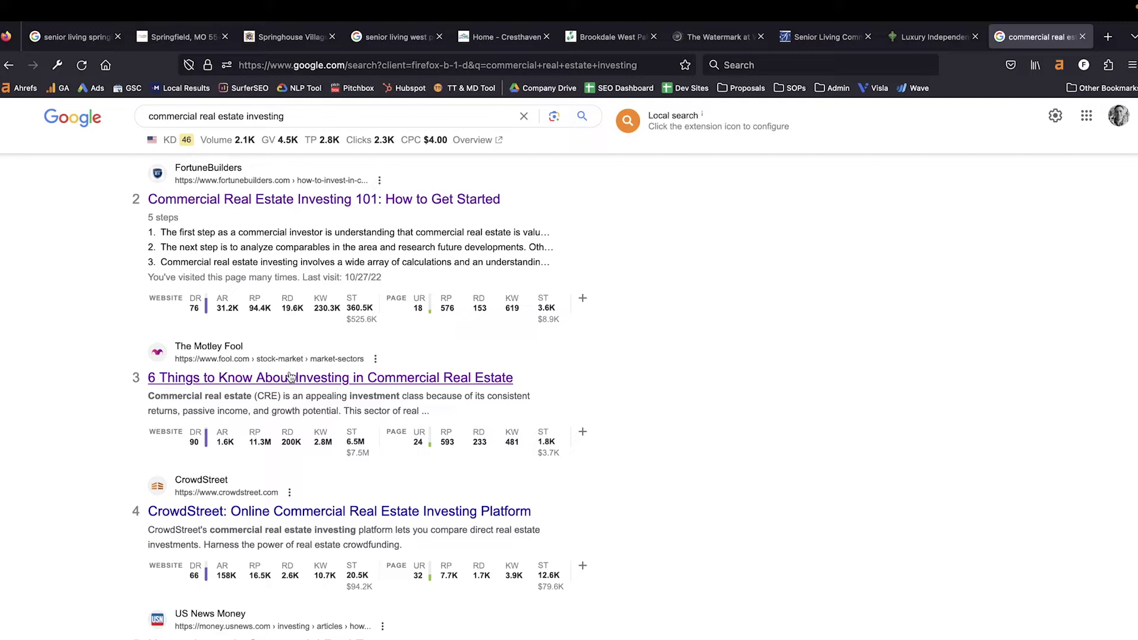
{"action": "scroll", "coordinate": [291, 376], "scroll_direction": "down", "scroll_amount": 2}
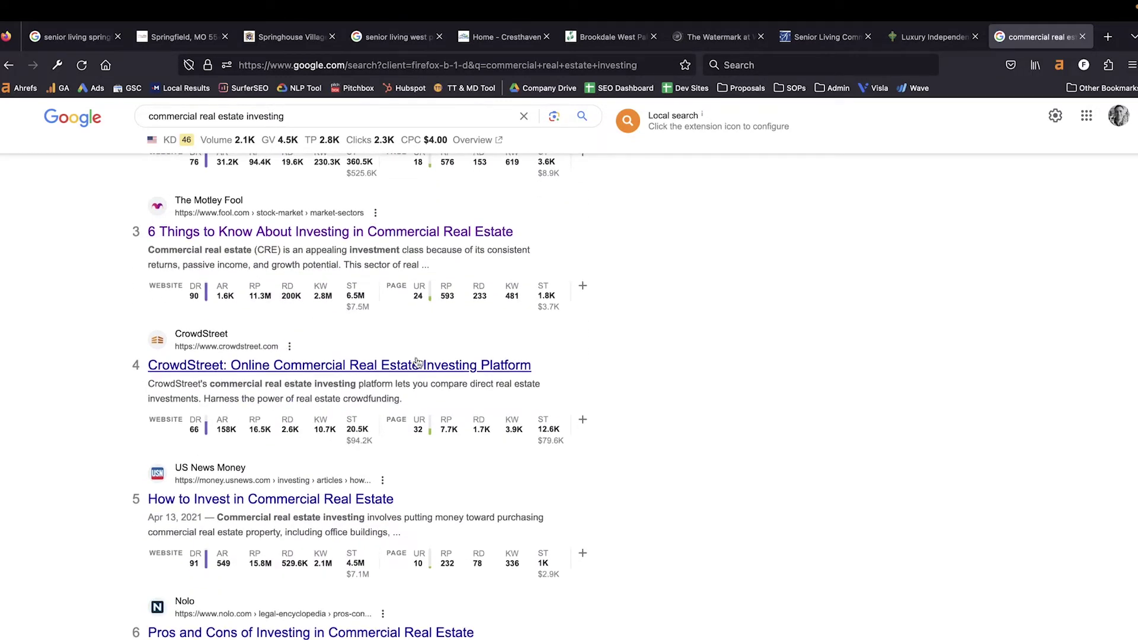
{"action": "scroll", "coordinate": [418, 362], "scroll_direction": "down", "scroll_amount": 2}
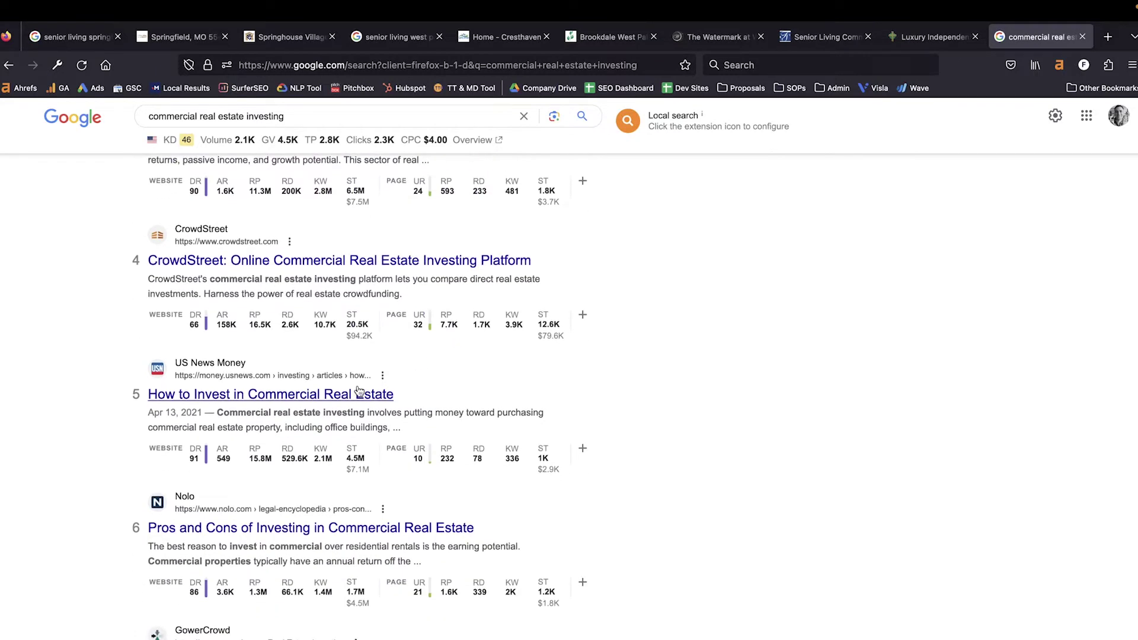
{"action": "scroll", "coordinate": [355, 392], "scroll_direction": "down", "scroll_amount": 2}
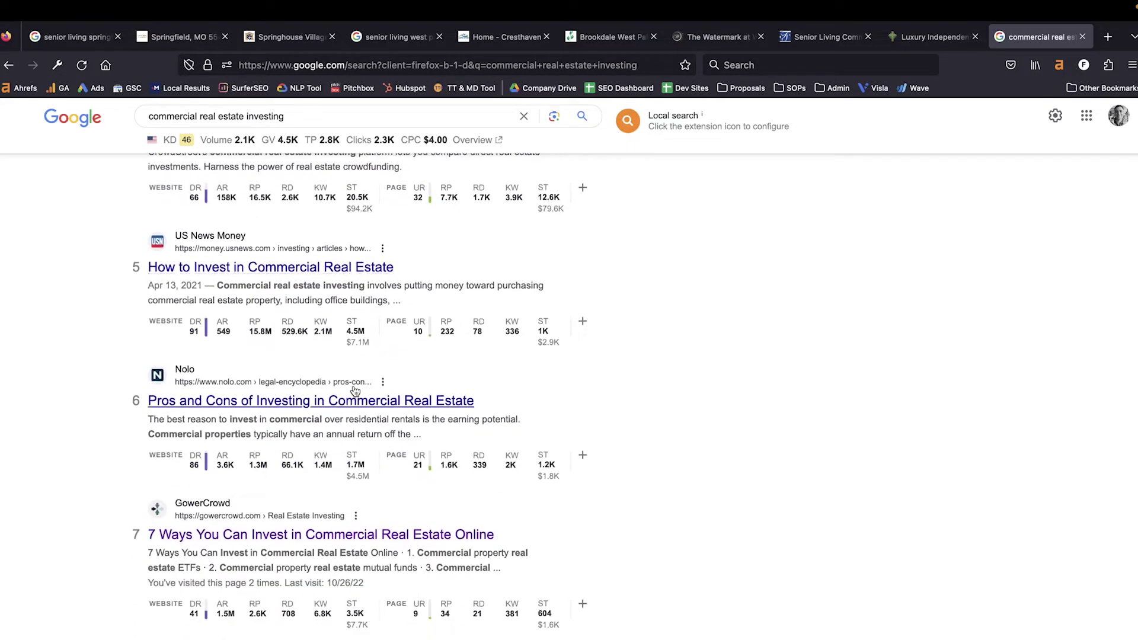
{"action": "scroll", "coordinate": [355, 392], "scroll_direction": "down", "scroll_amount": 2}
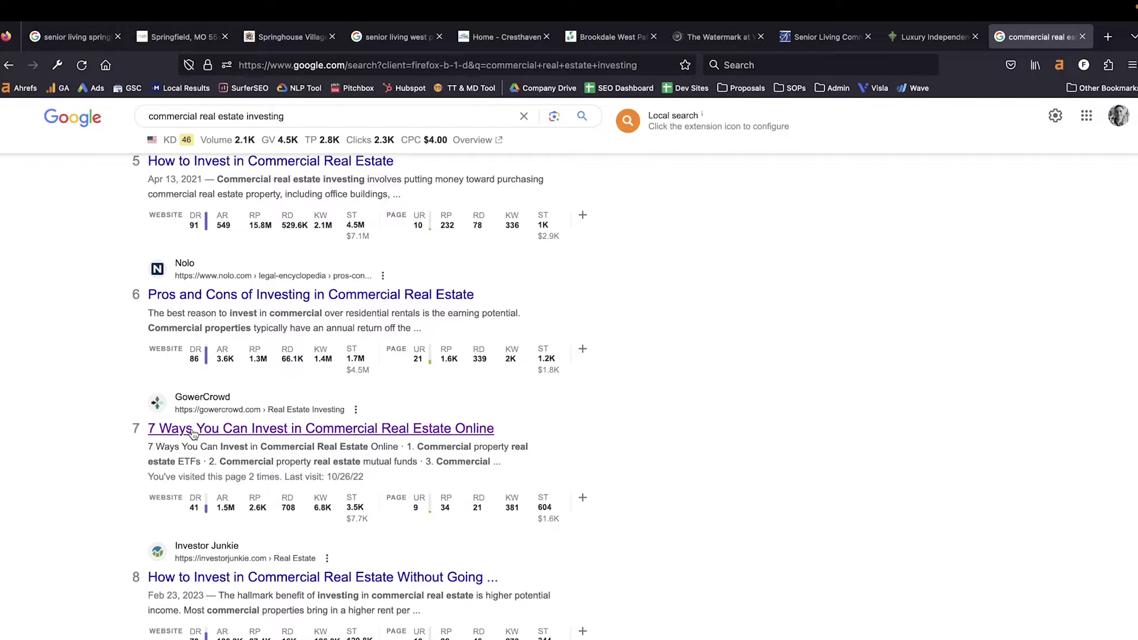
{"action": "scroll", "coordinate": [192, 435], "scroll_direction": "down", "scroll_amount": 2}
{"action": "scroll", "coordinate": [288, 478], "scroll_direction": "down", "scroll_amount": 3}
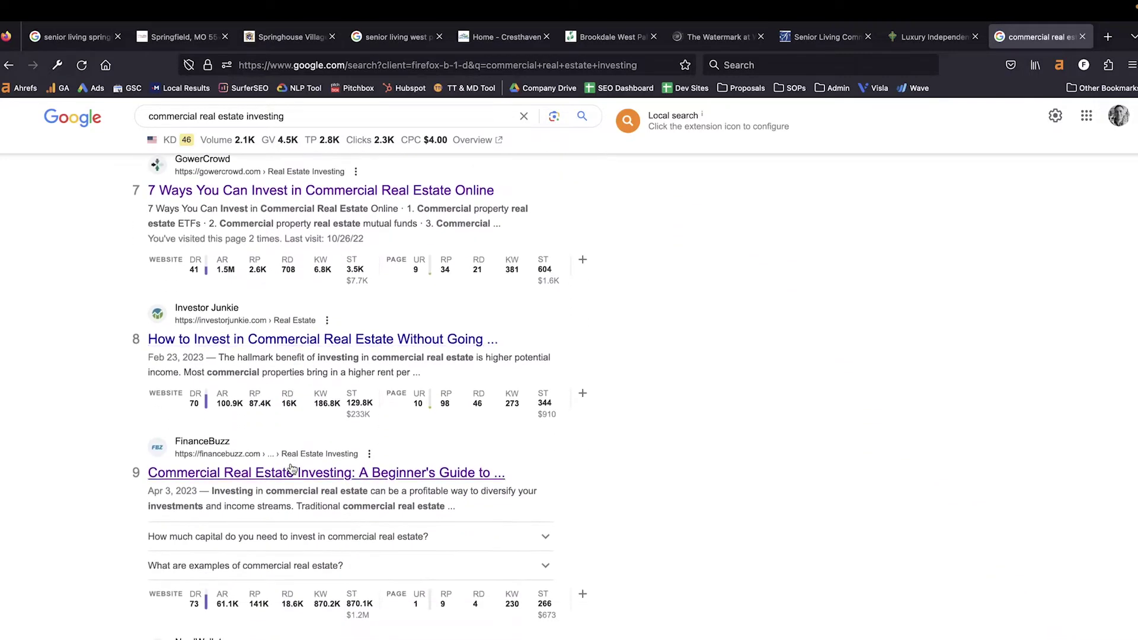
{"action": "scroll", "coordinate": [289, 474], "scroll_direction": "down", "scroll_amount": 2}
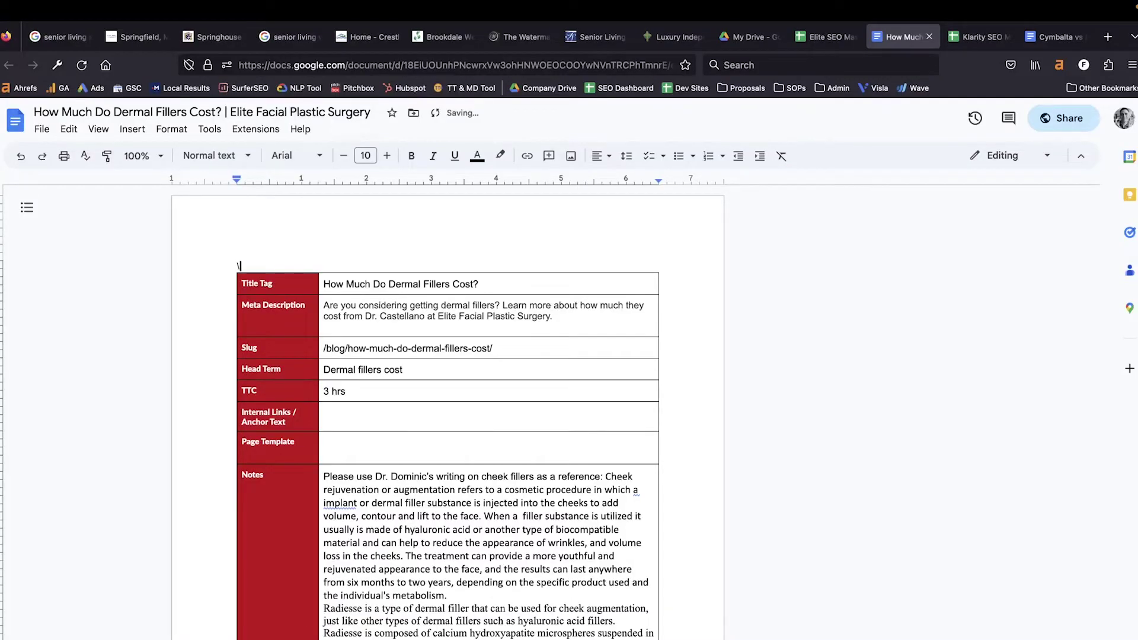
- Review the brief's outline, then search its head term 'Dermal fillers cost' in a new Google tab
{"action": "left_click", "coordinate": [410, 285]}
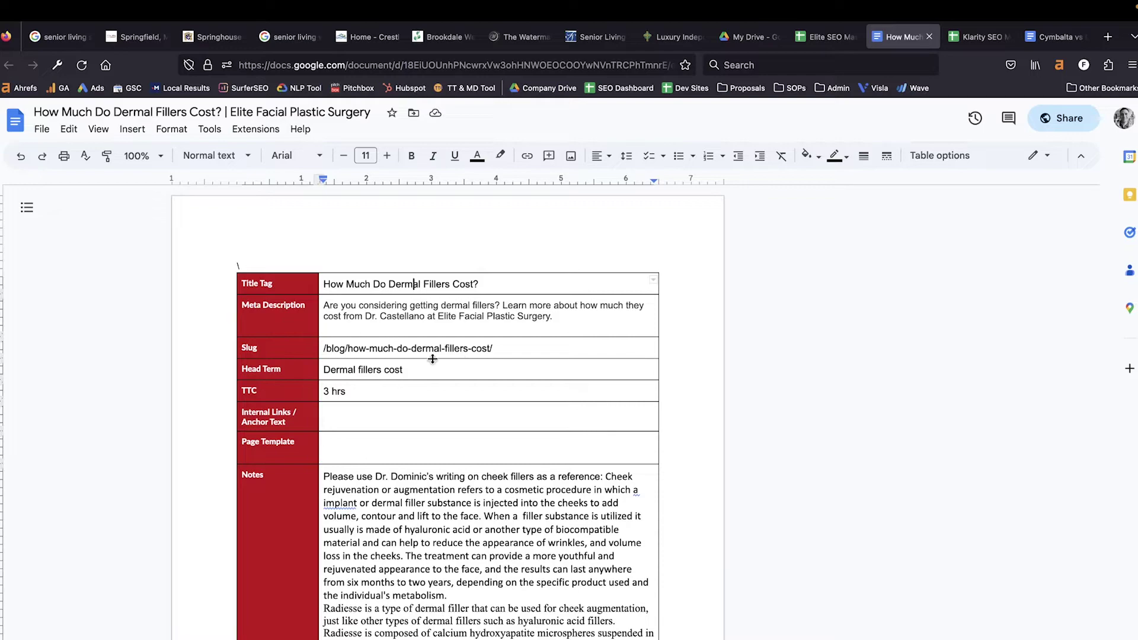
{"action": "scroll", "coordinate": [340, 373], "scroll_direction": "down", "scroll_amount": 6}
{"action": "scroll", "coordinate": [380, 339], "scroll_direction": "up", "scroll_amount": 5}
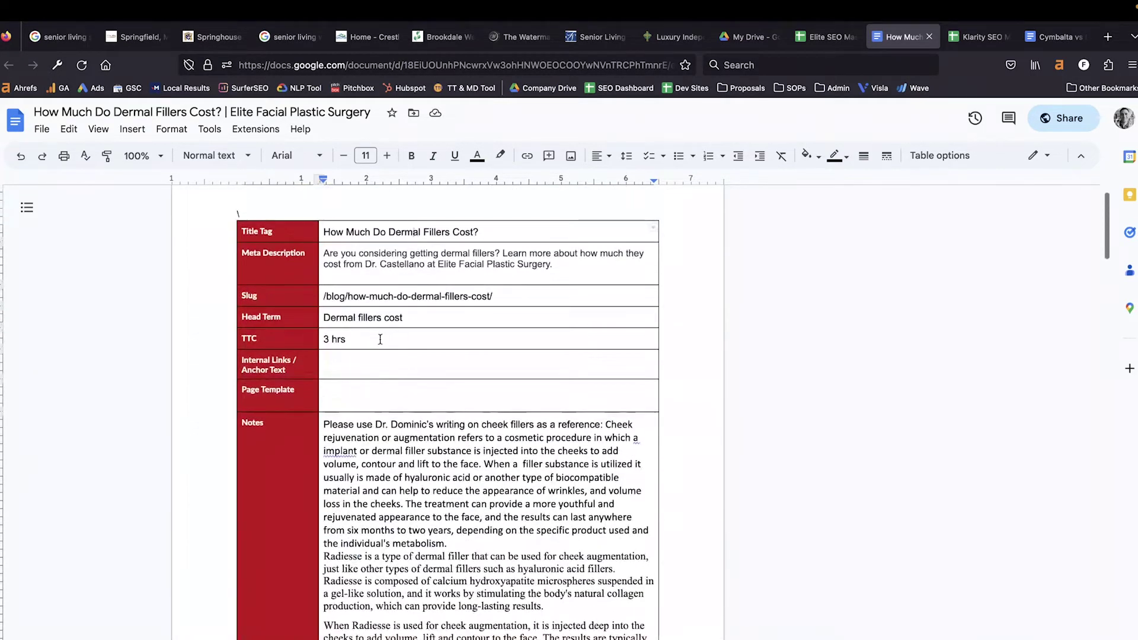
{"action": "scroll", "coordinate": [457, 366], "scroll_direction": "down", "scroll_amount": 3}
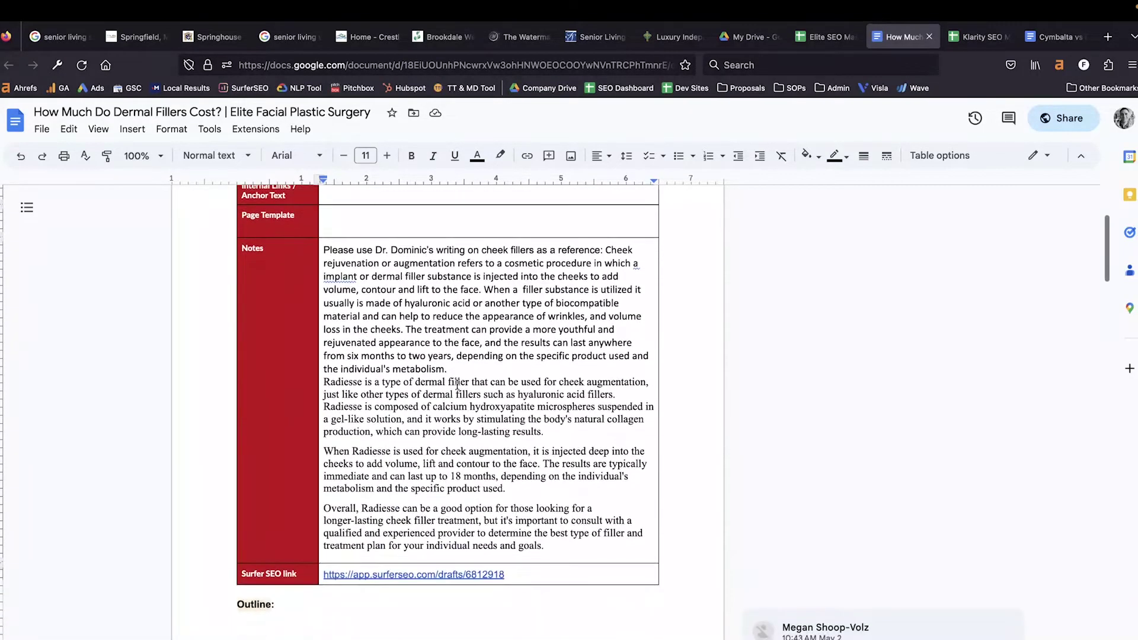
{"action": "scroll", "coordinate": [457, 384], "scroll_direction": "down", "scroll_amount": 8}
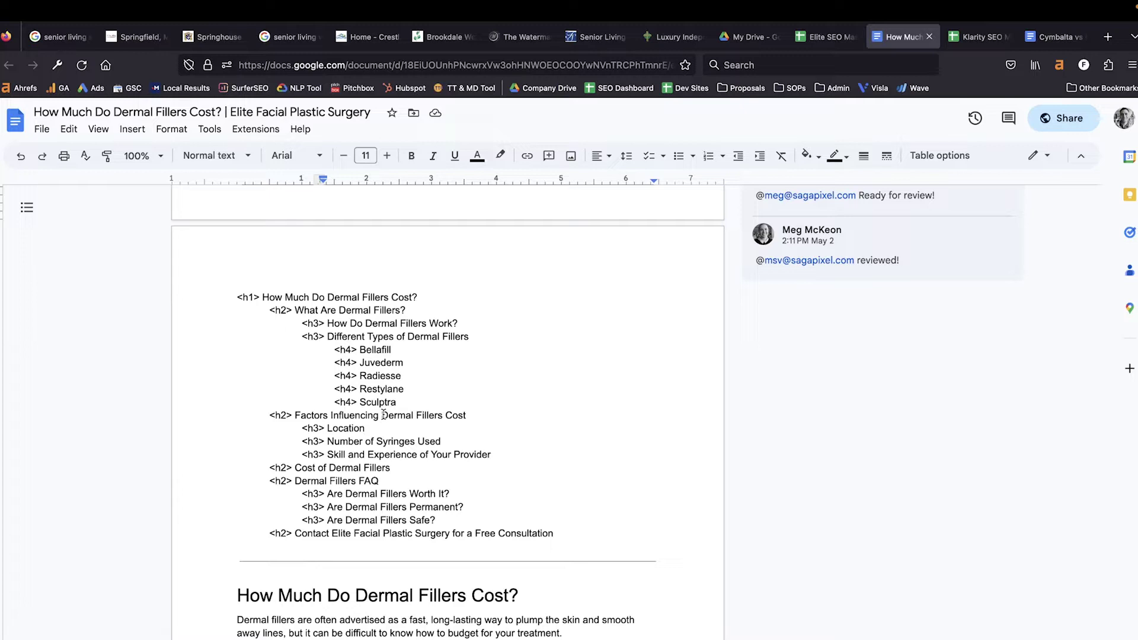
{"action": "scroll", "coordinate": [642, 340], "scroll_direction": "up", "scroll_amount": 5}
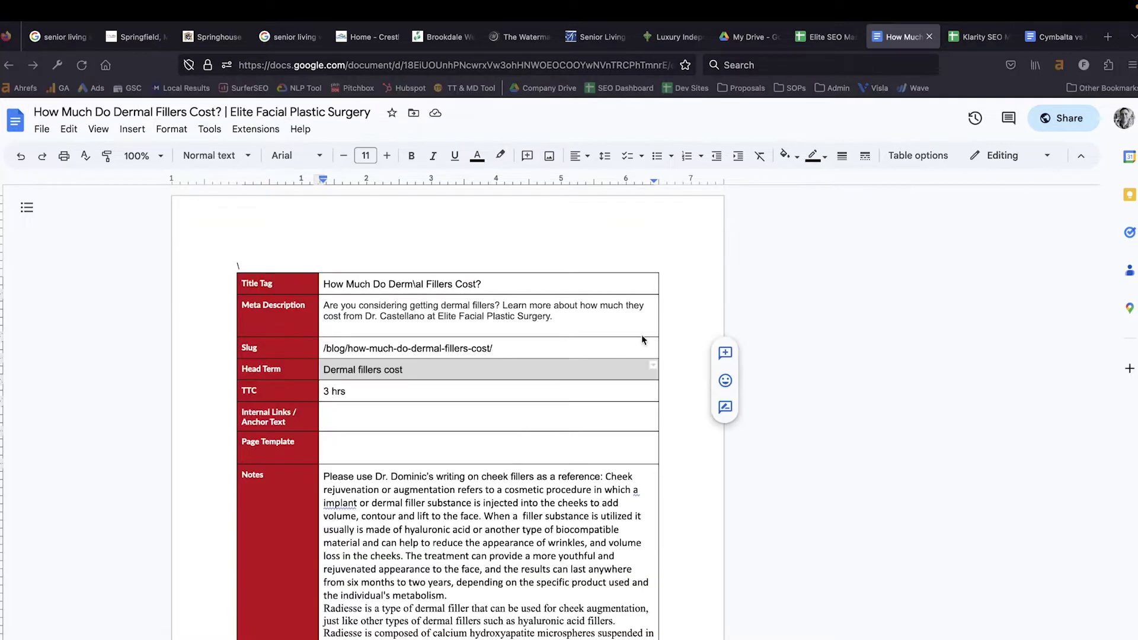
{"action": "left_click", "coordinate": [421, 370]}
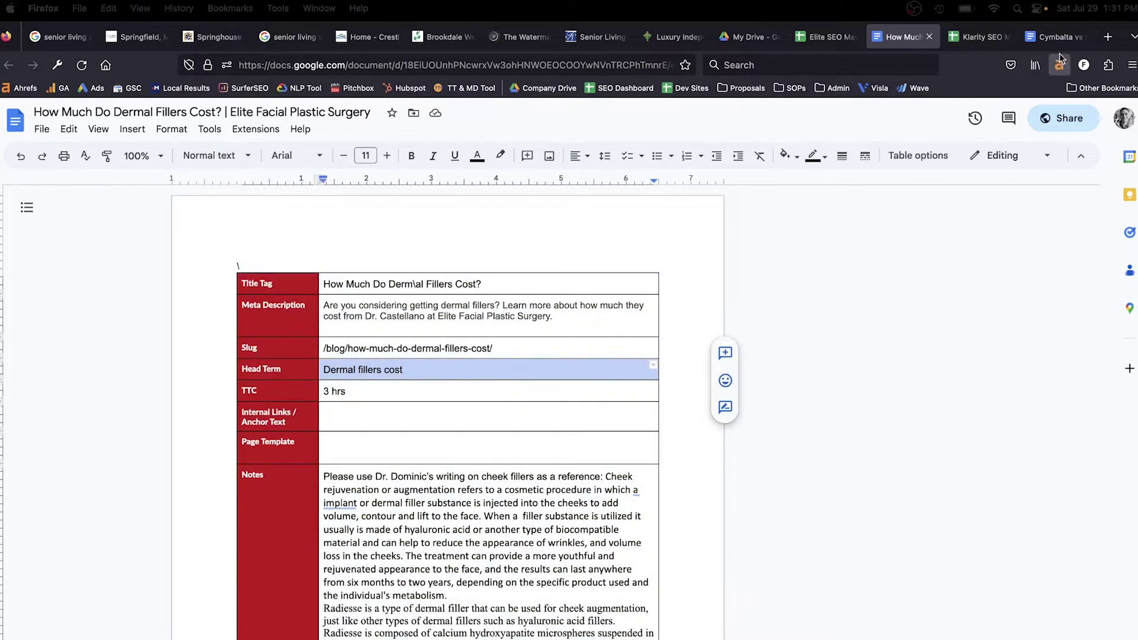
{"action": "left_click_drag", "start_coordinate": [1108, 38], "coordinate": [1108, 37]}
- Open the top three 'Dermal fillers cost' results in background tabs
{"action": "scroll", "coordinate": [242, 587], "scroll_direction": "down", "scroll_amount": 10}
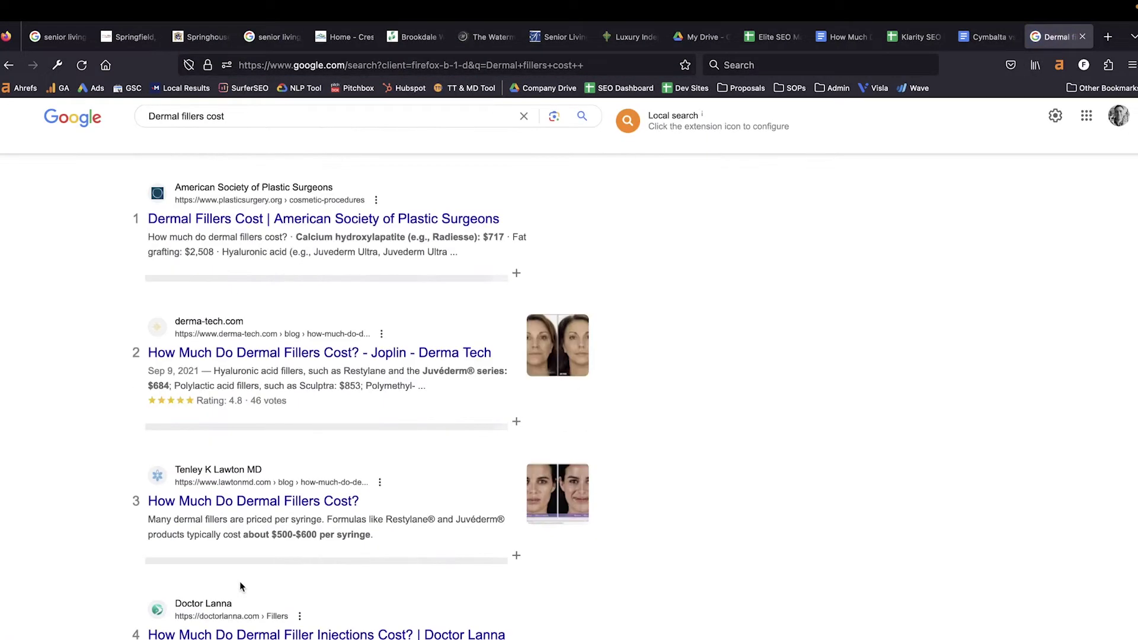
{"action": "left_click", "coordinate": [270, 221], "text": "super"}
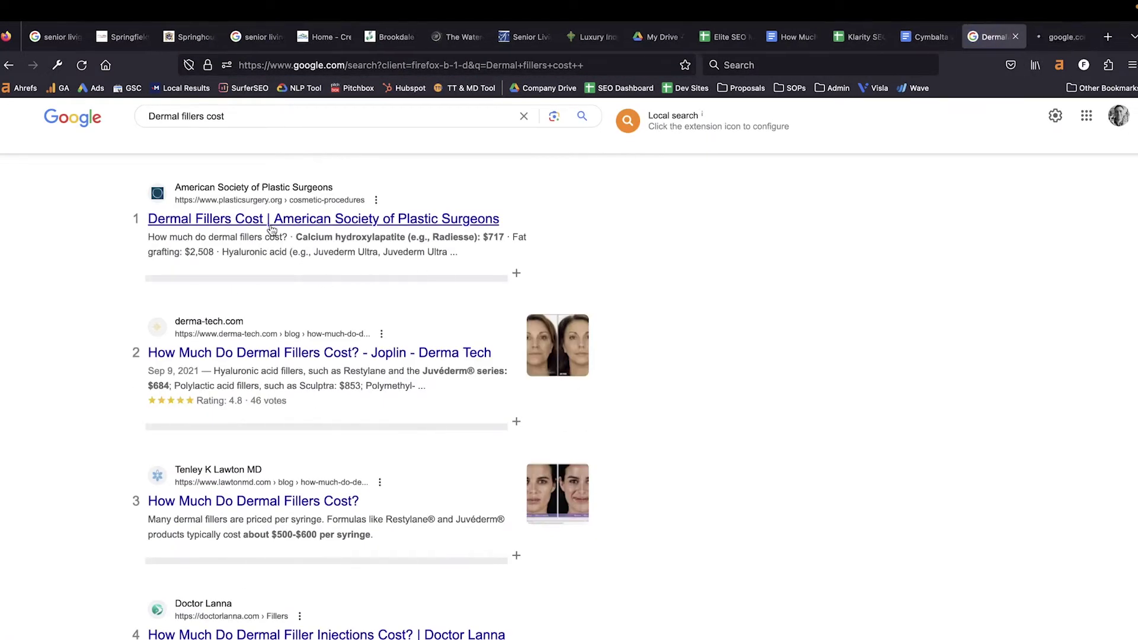
{"action": "left_click", "coordinate": [261, 354], "text": "super"}
{"action": "left_click", "coordinate": [246, 501], "text": "super"}
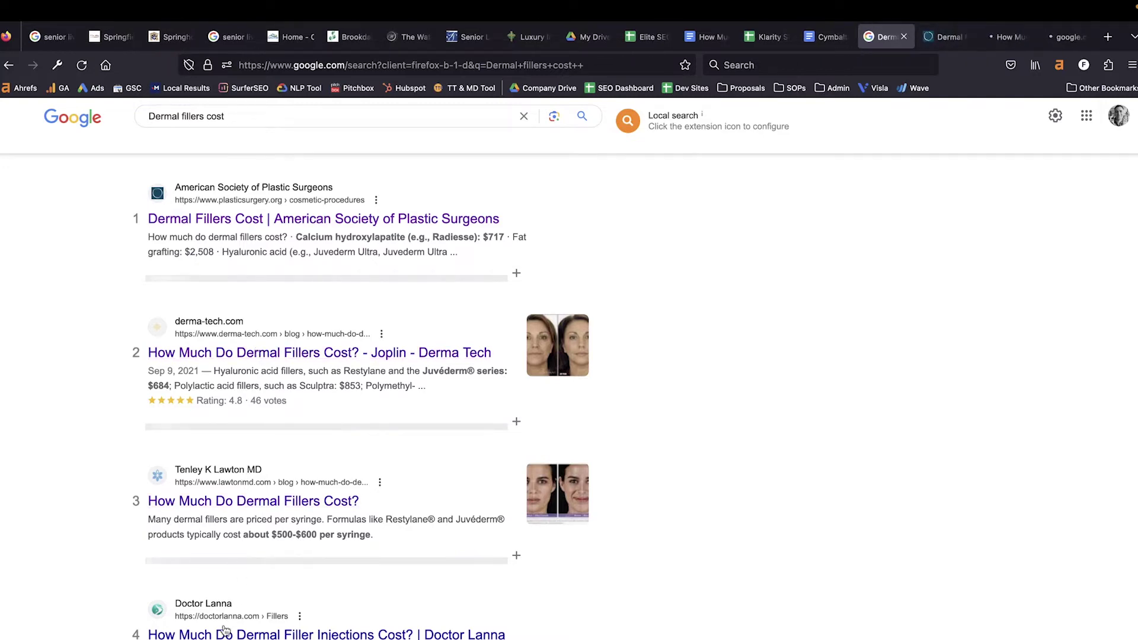
{"action": "scroll", "coordinate": [812, 525], "scroll_direction": "down", "scroll_amount": 20}
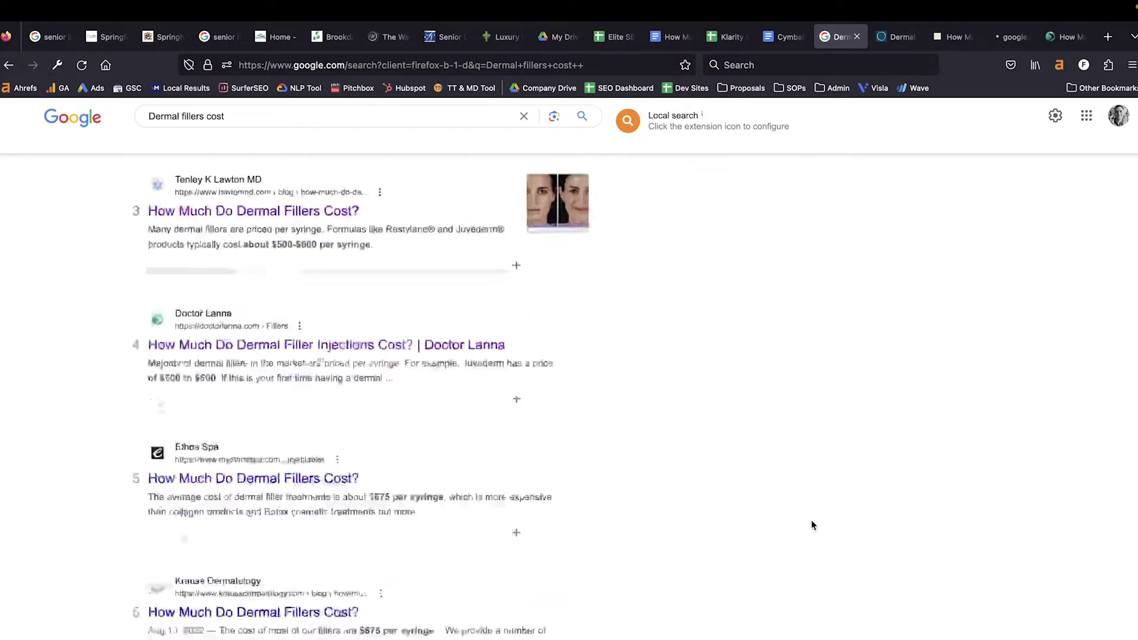
{"action": "scroll", "coordinate": [812, 525], "scroll_direction": "down", "scroll_amount": 20}
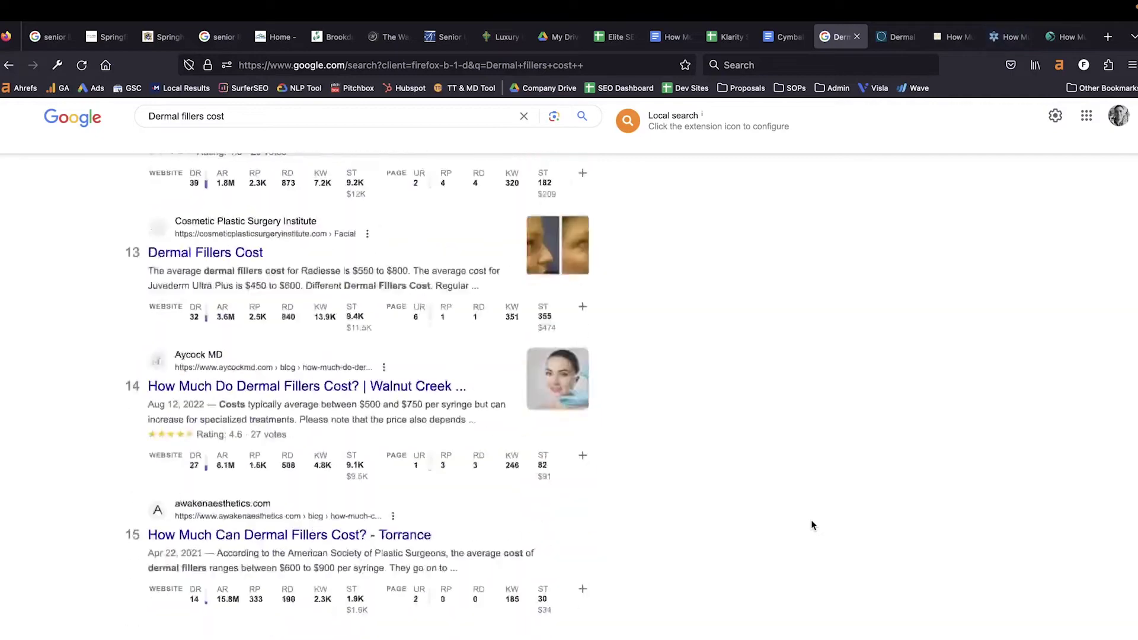
{"action": "scroll", "coordinate": [811, 525], "scroll_direction": "down", "scroll_amount": 20}
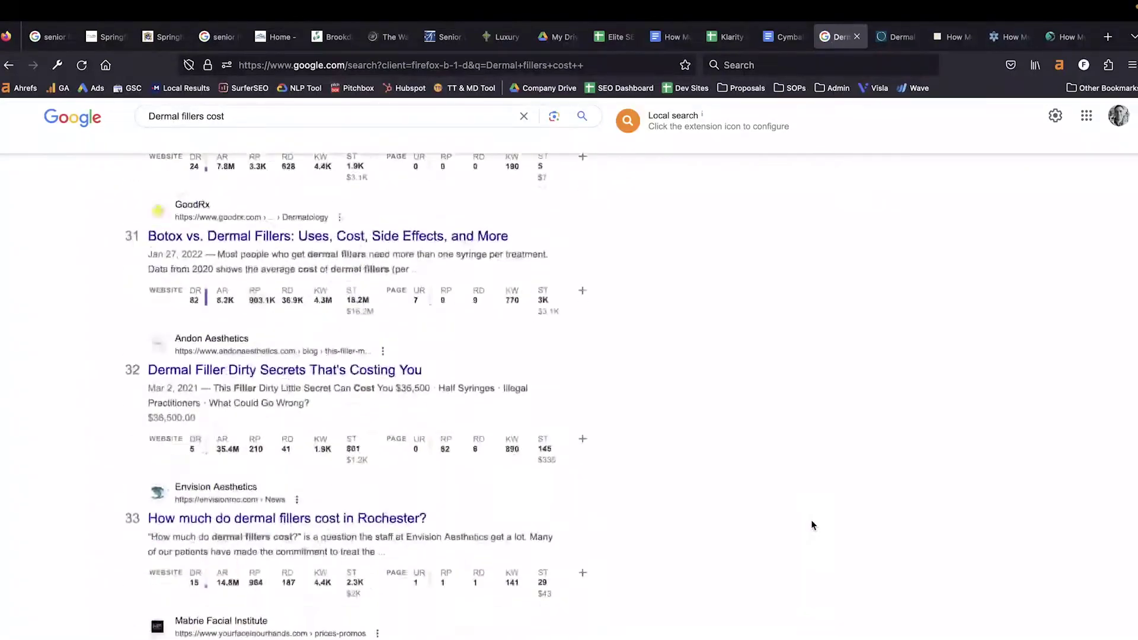
- Shorten the query to 'Dermal fillers' and search again
{"action": "double_click", "coordinate": [265, 118]}
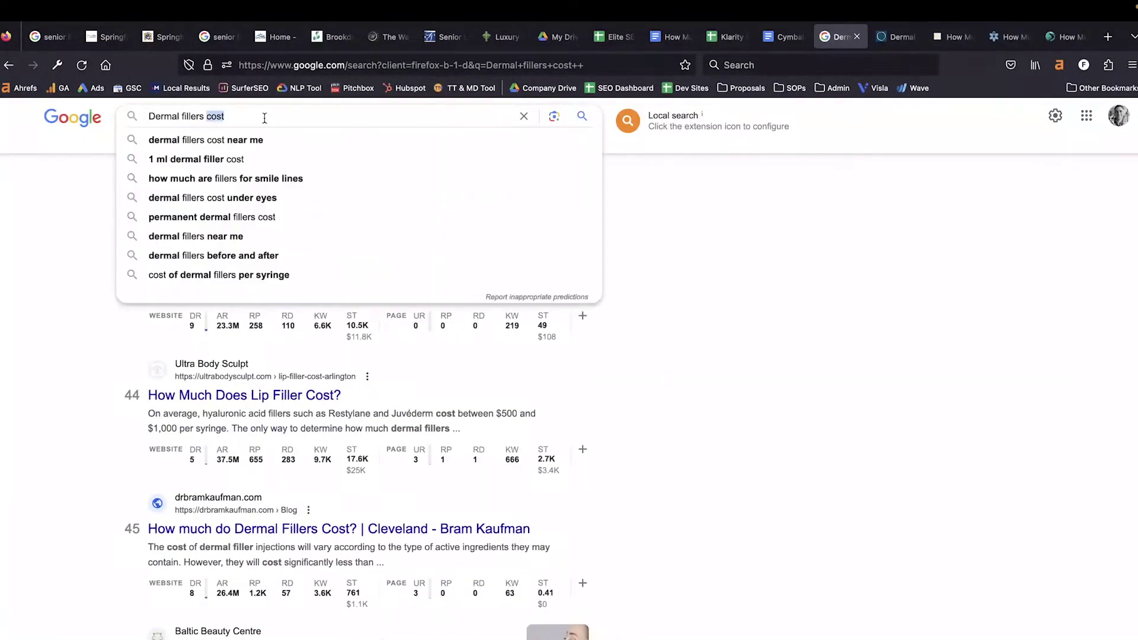
{"action": "key", "text": "BackSpace"}
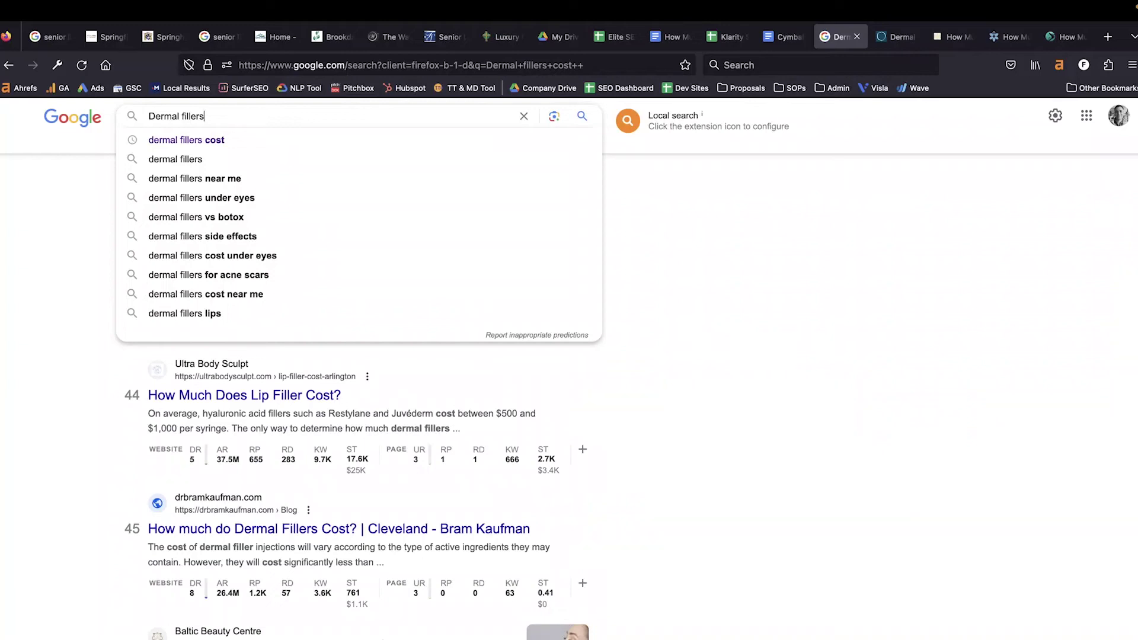
{"action": "key", "text": "Return"}
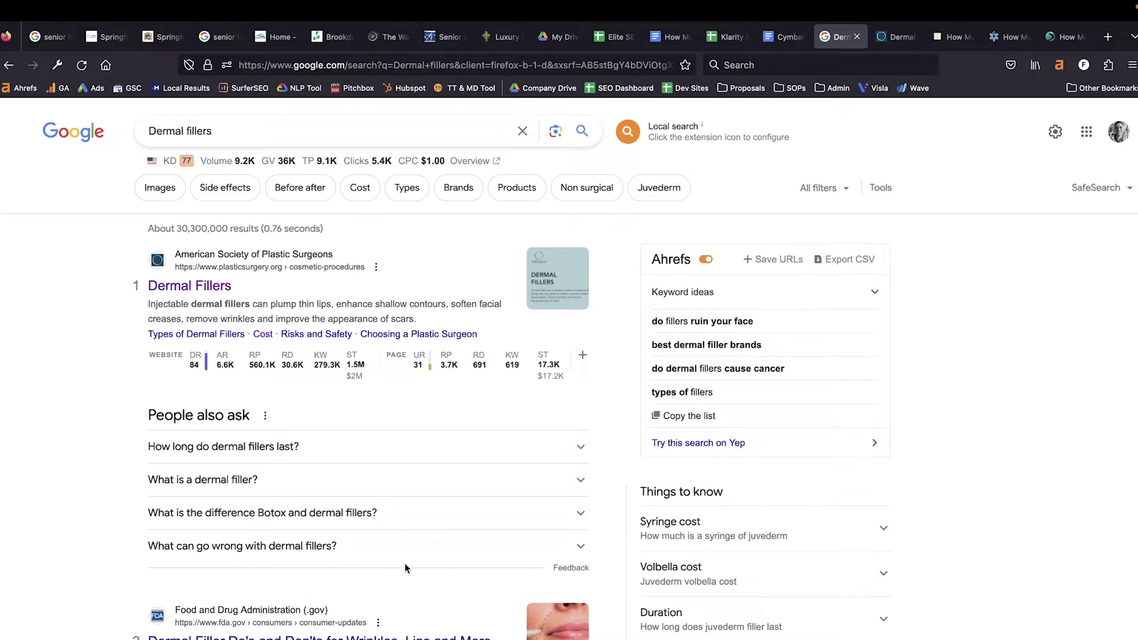
- Expand People also ask questions on filler duration, what can go wrong, and stopping fillers
{"action": "left_click", "coordinate": [576, 449]}
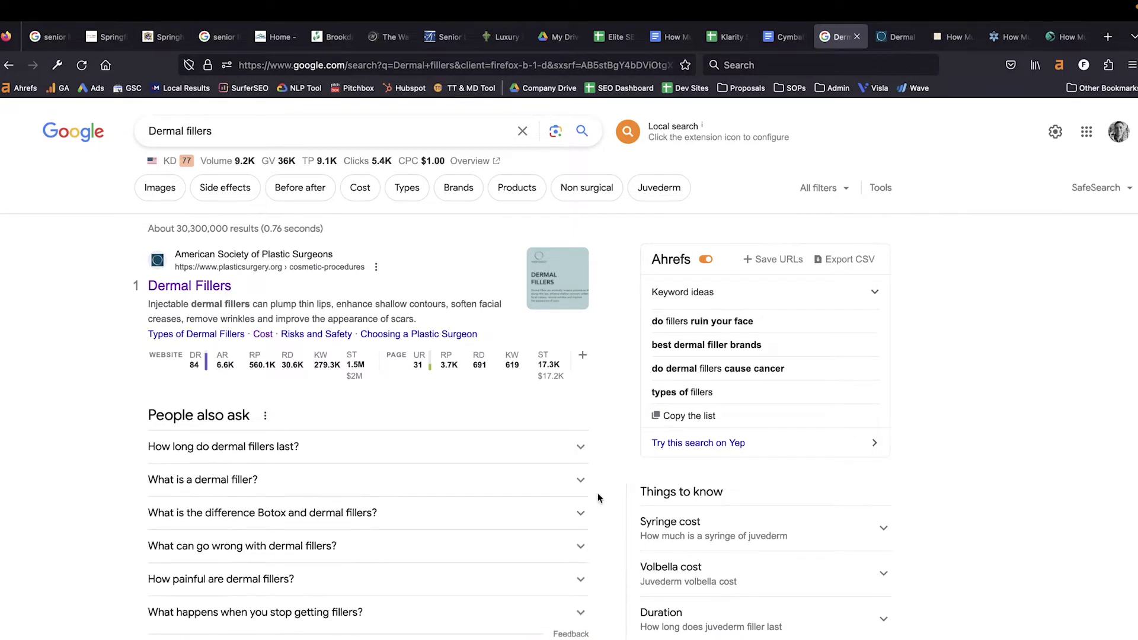
{"action": "left_click", "coordinate": [581, 548]}
{"action": "left_click", "coordinate": [581, 548]}
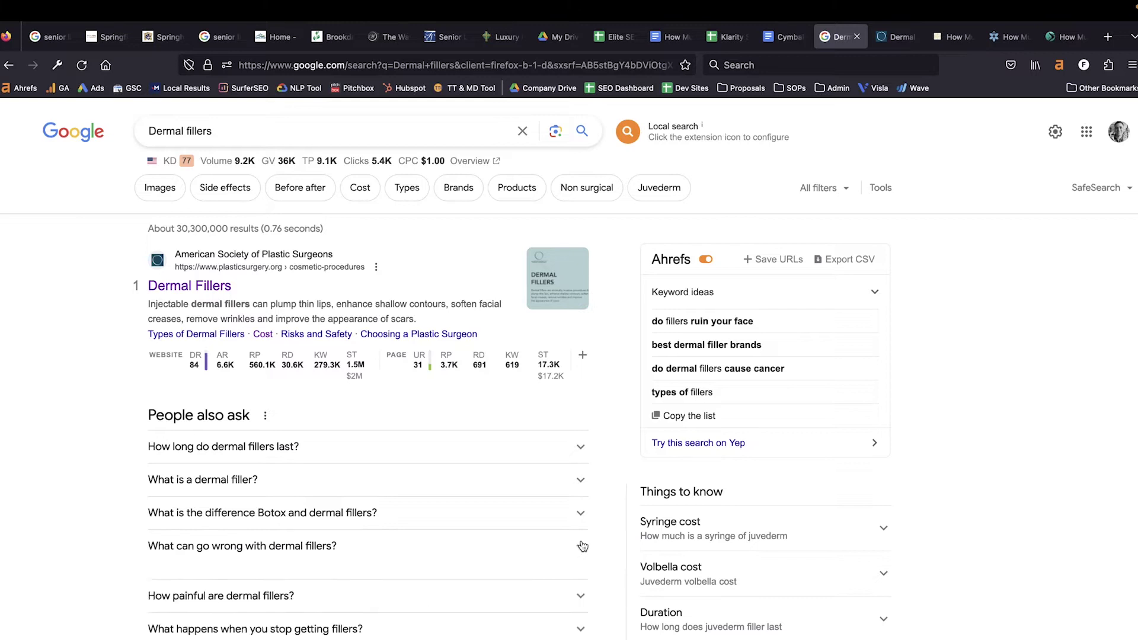
{"action": "scroll", "coordinate": [563, 551], "scroll_direction": "down", "scroll_amount": 2}
{"action": "left_click", "coordinate": [578, 550]}
{"action": "left_click", "coordinate": [577, 550]}
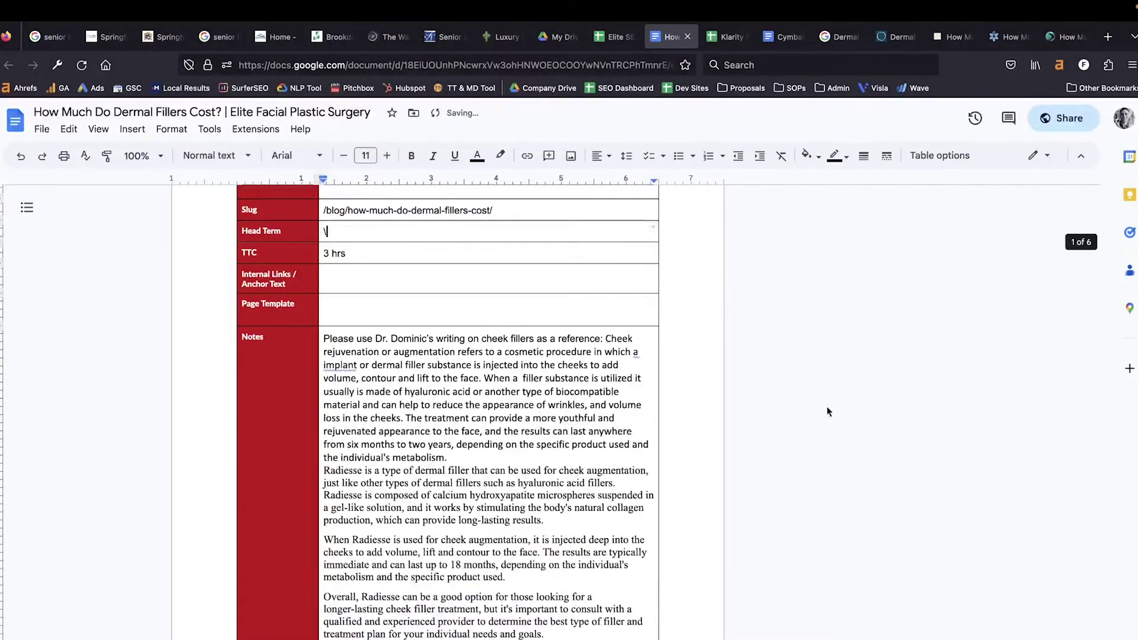
- Scroll the brief from the Notes table down to the heading outline and article opening
{"action": "scroll", "coordinate": [295, 334], "scroll_direction": "down", "scroll_amount": 10}
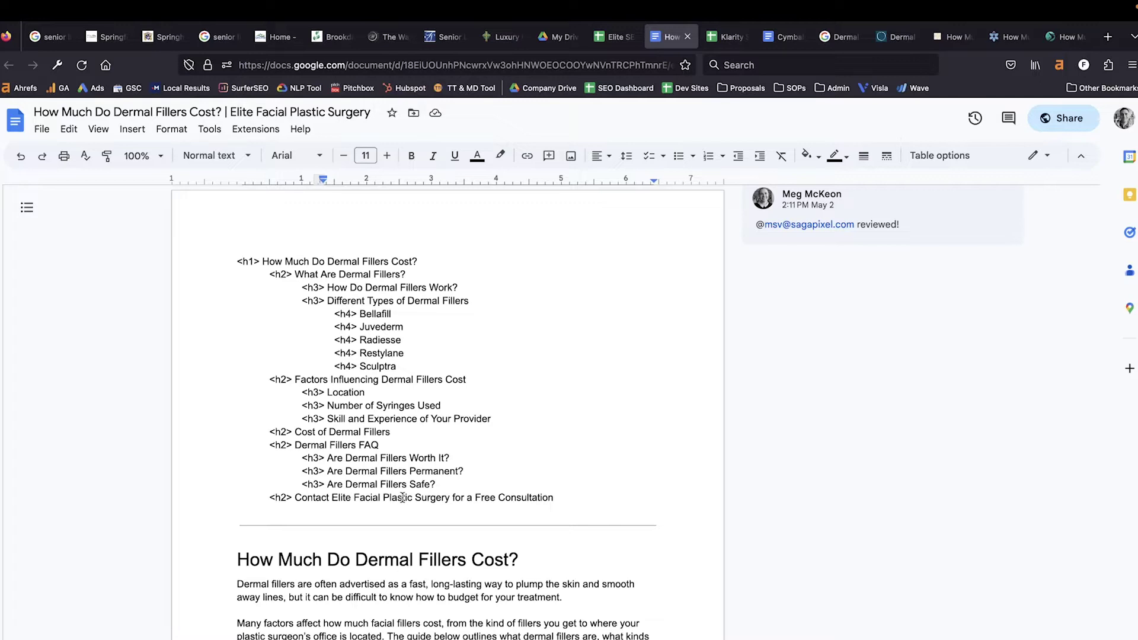
{"action": "scroll", "coordinate": [415, 450], "scroll_direction": "down", "scroll_amount": 3}
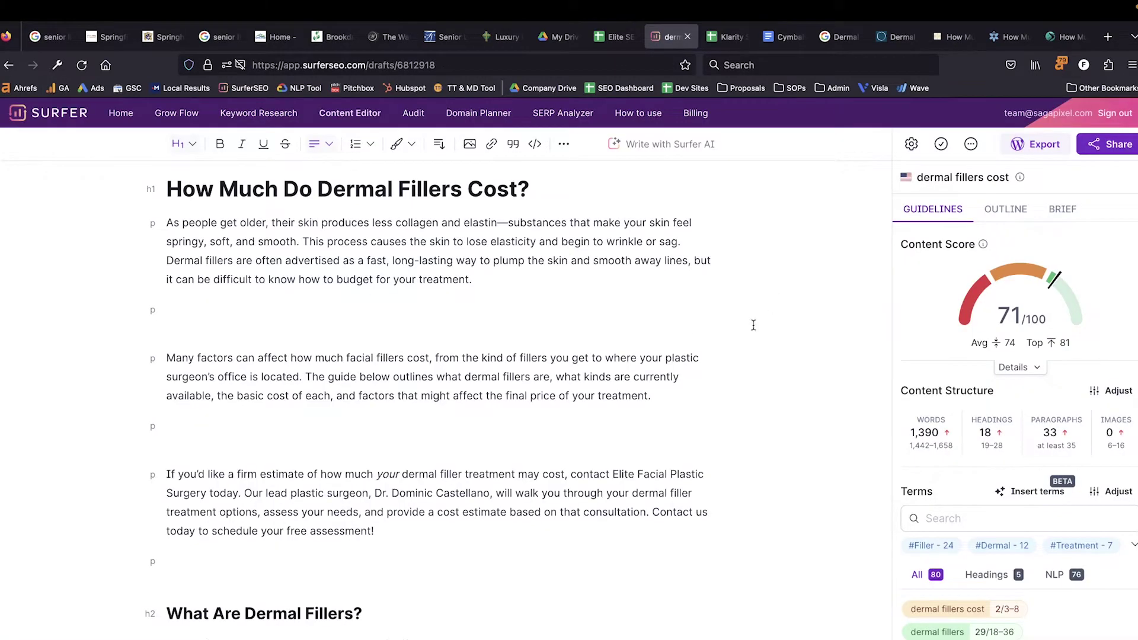
- Review the draft's Organic Competitors list in Surfer settings, then return to the editor
{"action": "left_click", "coordinate": [911, 144]}
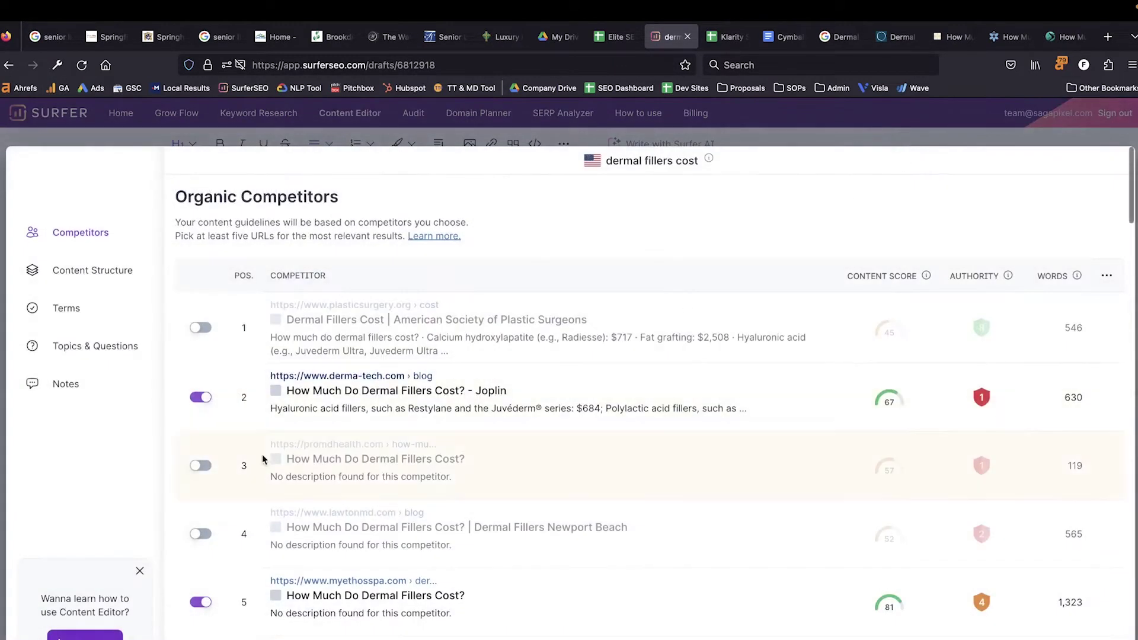
{"action": "scroll", "coordinate": [303, 474], "scroll_direction": "down", "scroll_amount": 5}
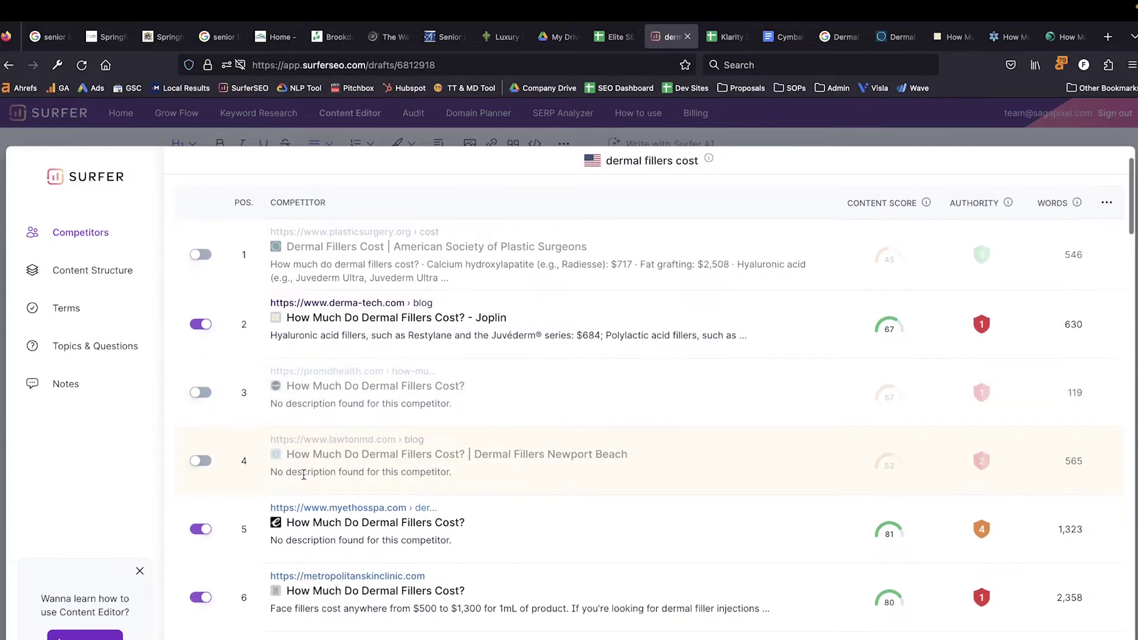
{"action": "scroll", "coordinate": [304, 478], "scroll_direction": "up", "scroll_amount": 5}
{"action": "scroll", "coordinate": [304, 477], "scroll_direction": "down", "scroll_amount": 1}
{"action": "key", "text": "Escape"}
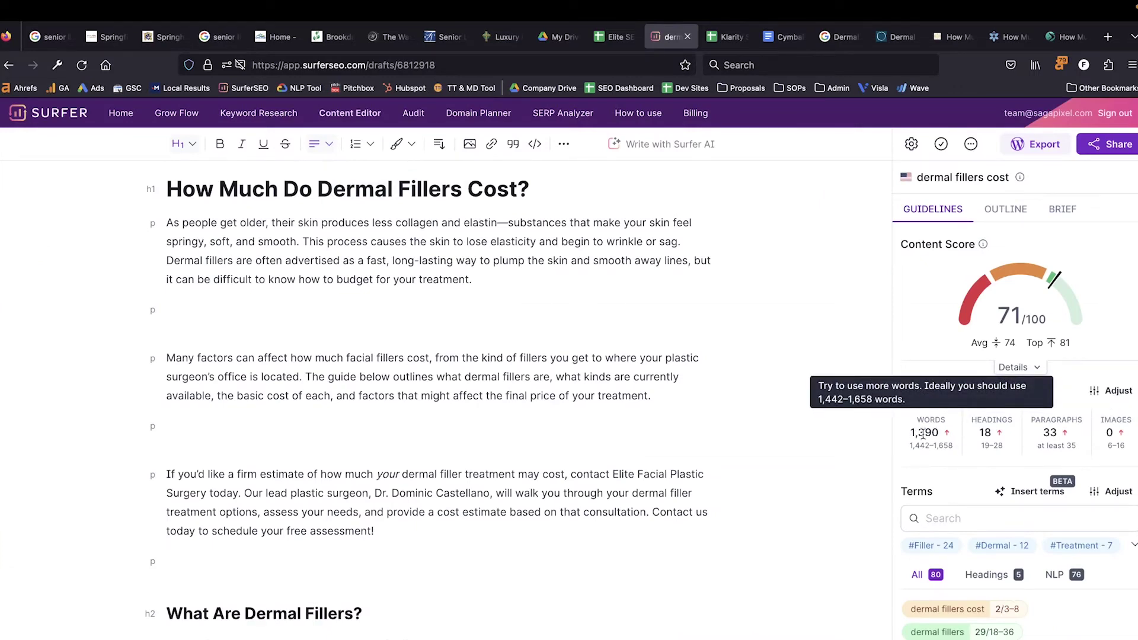
- Scroll the Guidelines panel down to the recommended Terms list
{"action": "scroll", "coordinate": [936, 433], "scroll_direction": "down", "scroll_amount": 2}
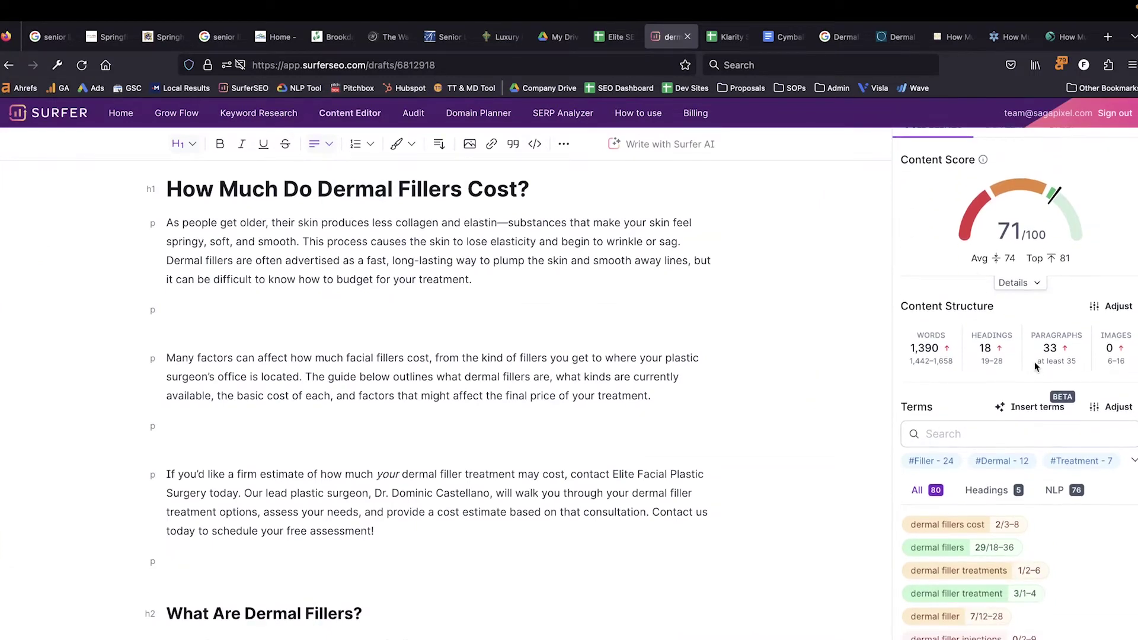
{"action": "scroll", "coordinate": [1048, 350], "scroll_direction": "down", "scroll_amount": 4}
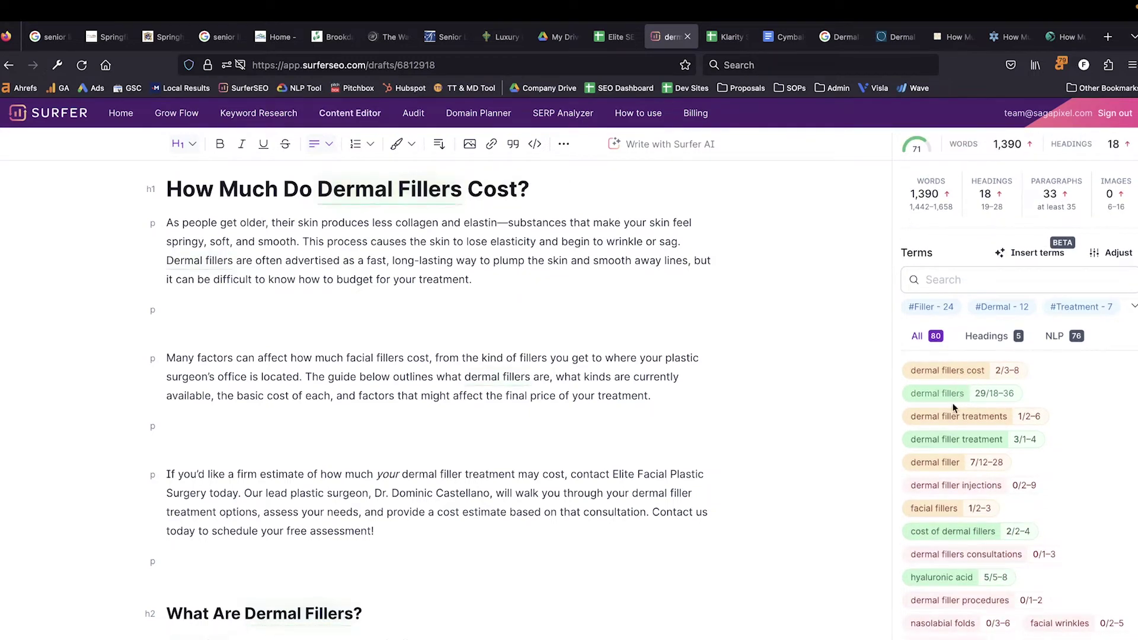
{"action": "mouse_move", "coordinate": [955, 382]}
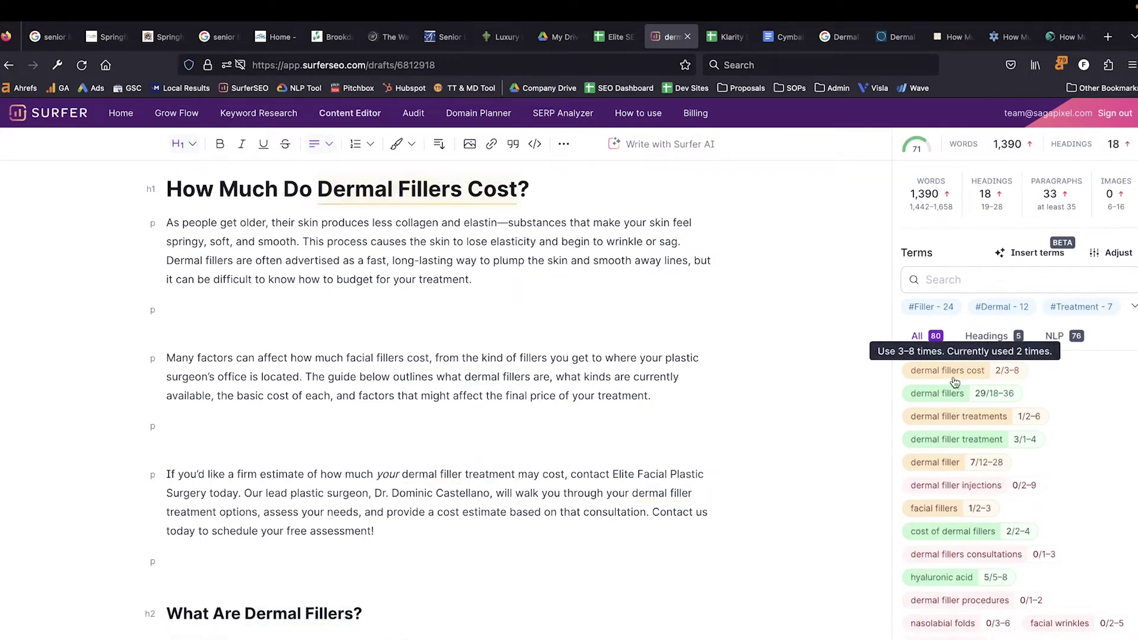
{"action": "scroll", "coordinate": [978, 335], "scroll_direction": "up", "scroll_amount": 5}
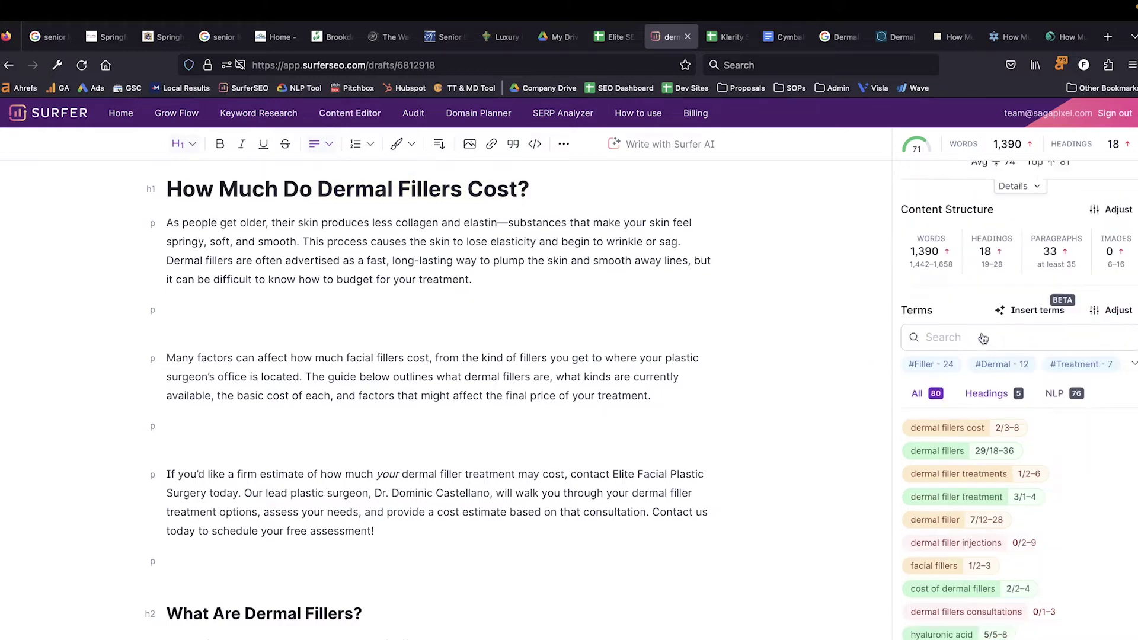
{"action": "scroll", "coordinate": [996, 332], "scroll_direction": "down", "scroll_amount": 5}
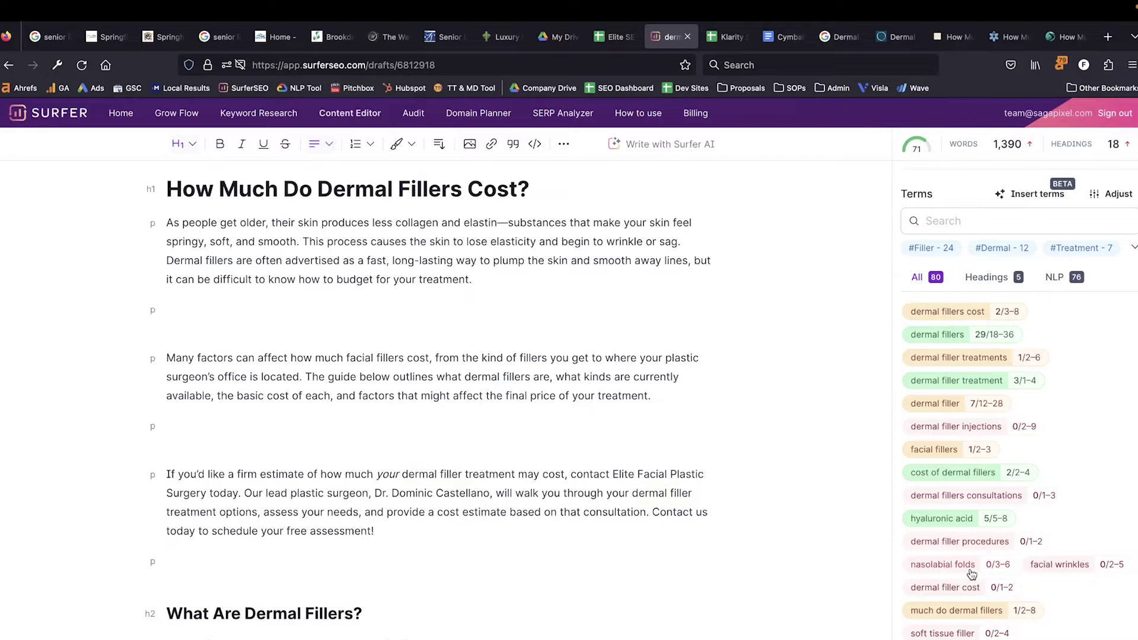
{"action": "scroll", "coordinate": [972, 574], "scroll_direction": "down", "scroll_amount": 3}
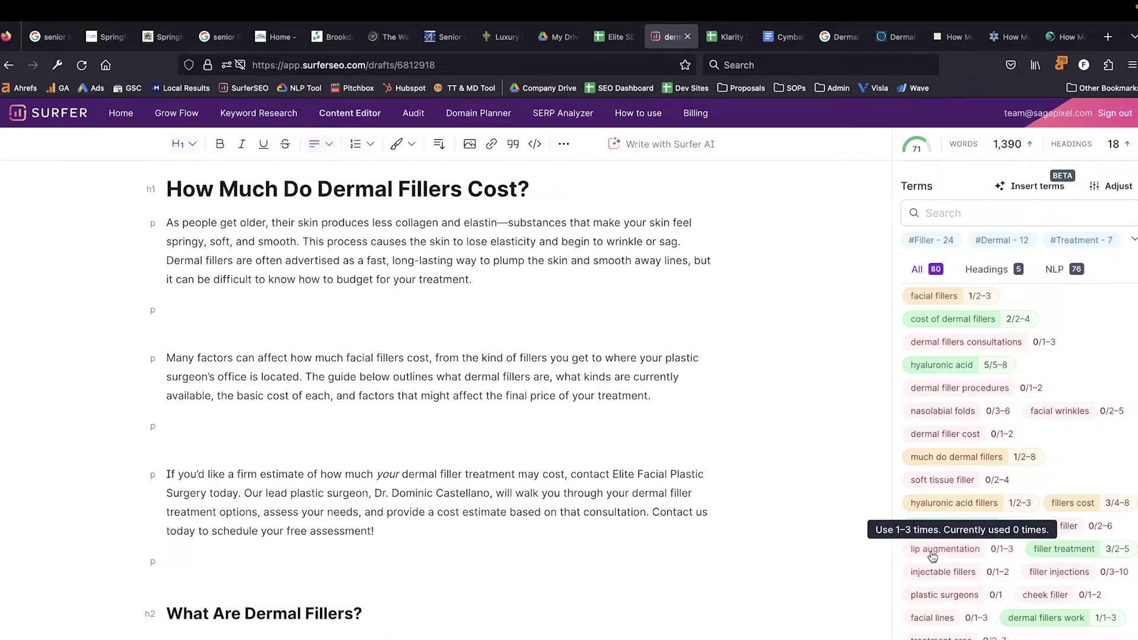
{"action": "scroll", "coordinate": [932, 556], "scroll_direction": "down", "scroll_amount": 3}
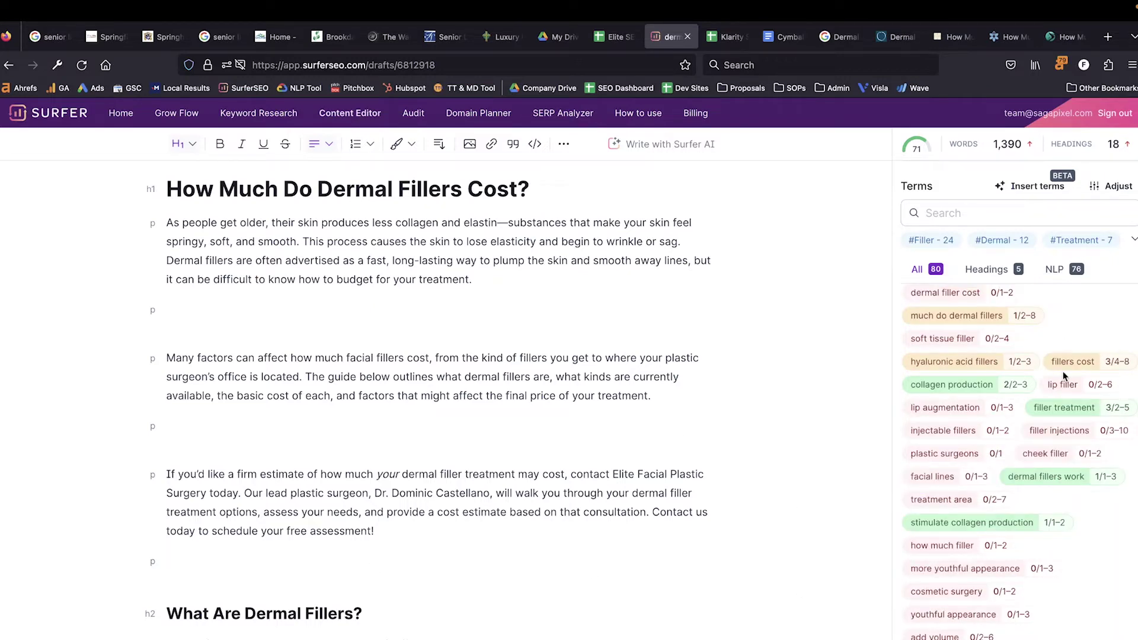
{"action": "scroll", "coordinate": [1000, 419], "scroll_direction": "up", "scroll_amount": 5}
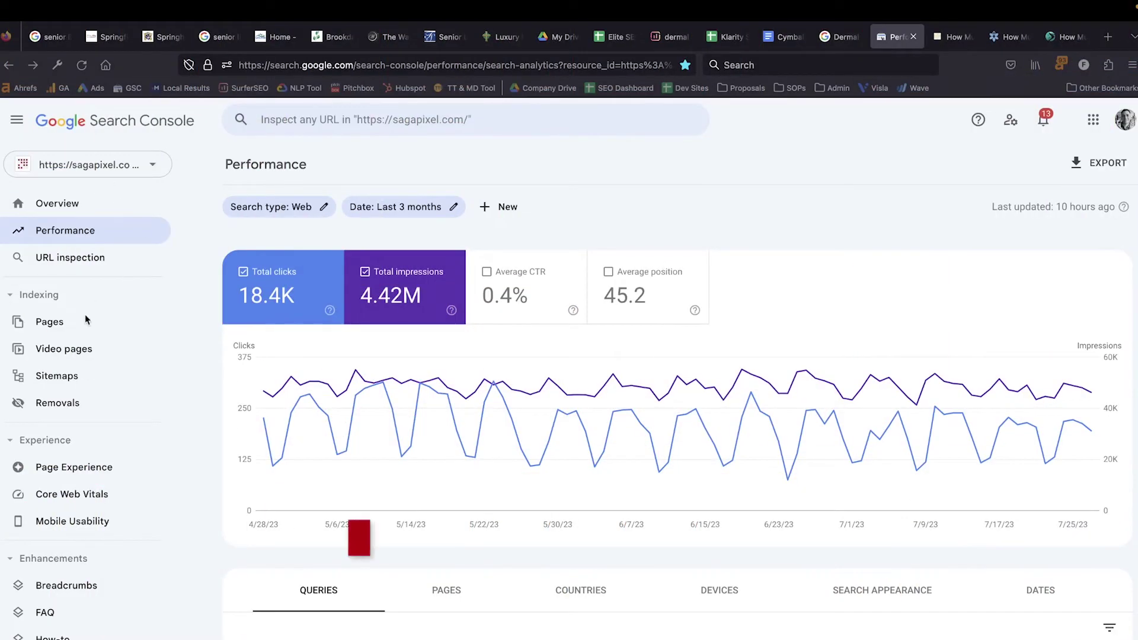
- Inspect the digital-marketing-rfp page's index status, then go to the page indexing report
{"action": "left_click", "coordinate": [364, 119]}
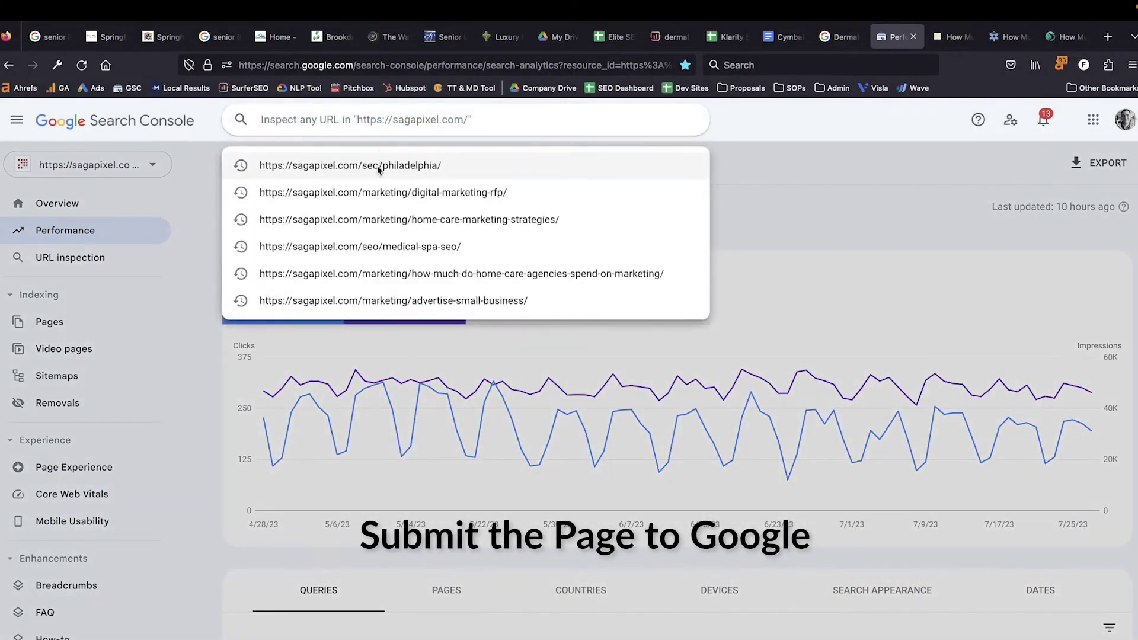
{"action": "left_click", "coordinate": [389, 192]}
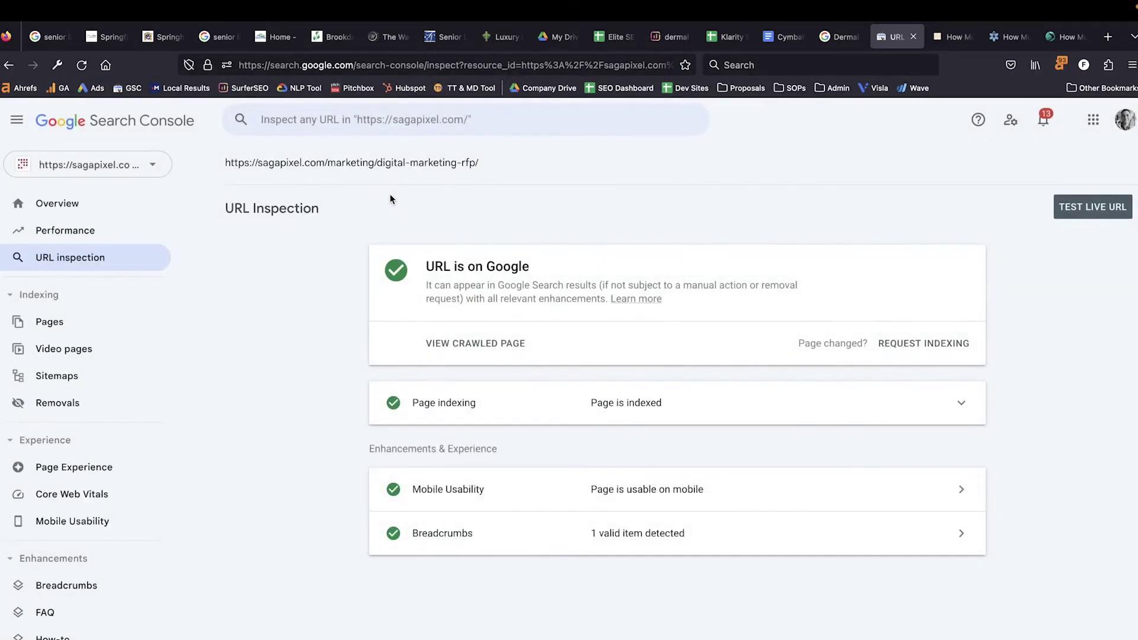
{"action": "scroll", "coordinate": [70, 312], "scroll_direction": "down", "scroll_amount": 1}
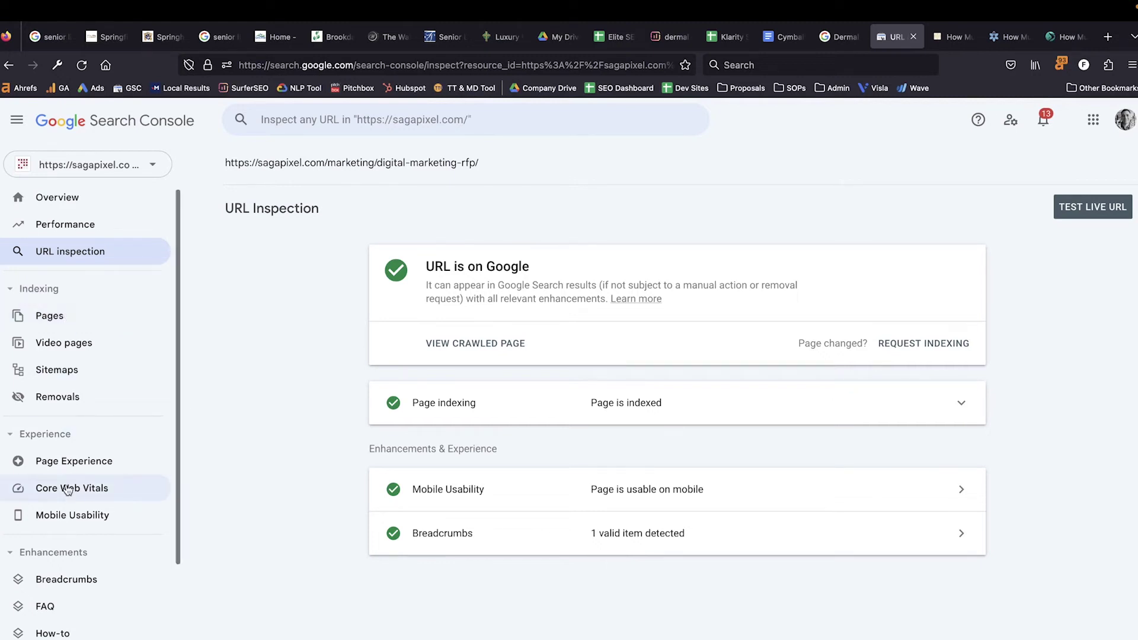
{"action": "scroll", "coordinate": [83, 400], "scroll_direction": "down", "scroll_amount": 2}
{"action": "scroll", "coordinate": [86, 402], "scroll_direction": "down", "scroll_amount": 5}
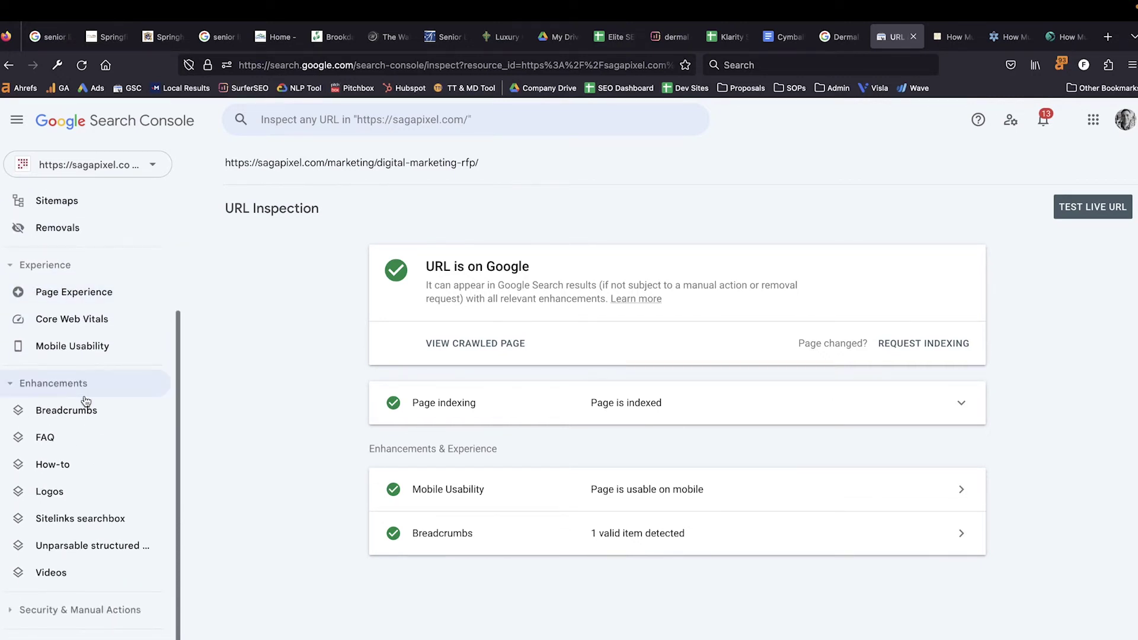
{"action": "scroll", "coordinate": [86, 402], "scroll_direction": "up", "scroll_amount": 5}
{"action": "left_click", "coordinate": [71, 252]}
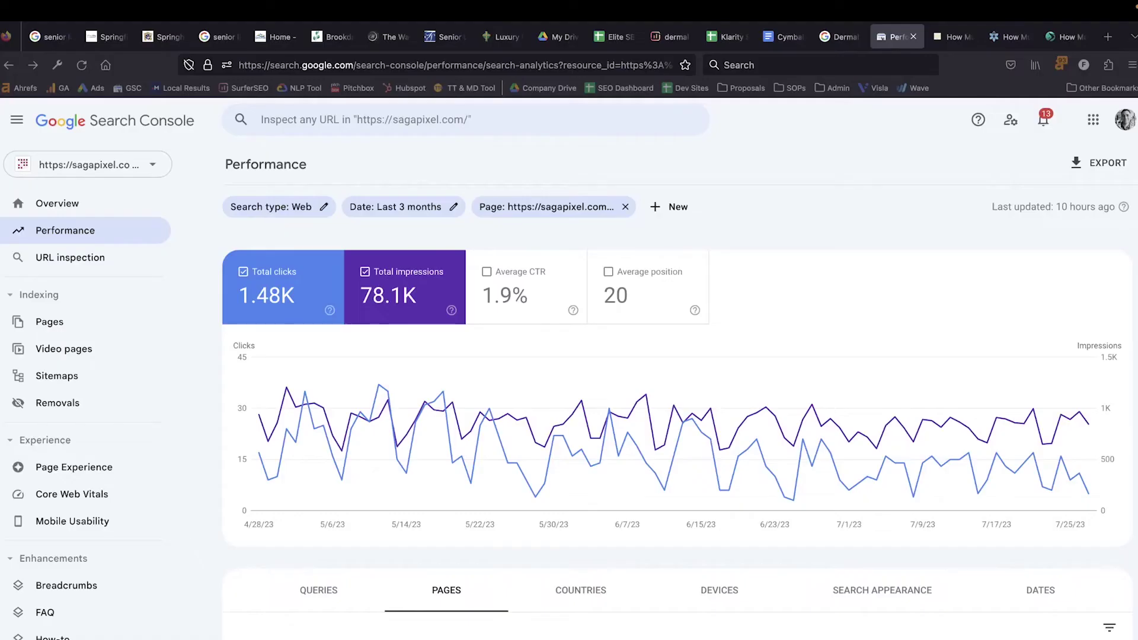
- Set the page's Search Console date filter to compare the last 28 days with the previous period
{"action": "scroll", "coordinate": [281, 606], "scroll_direction": "down", "scroll_amount": 1}
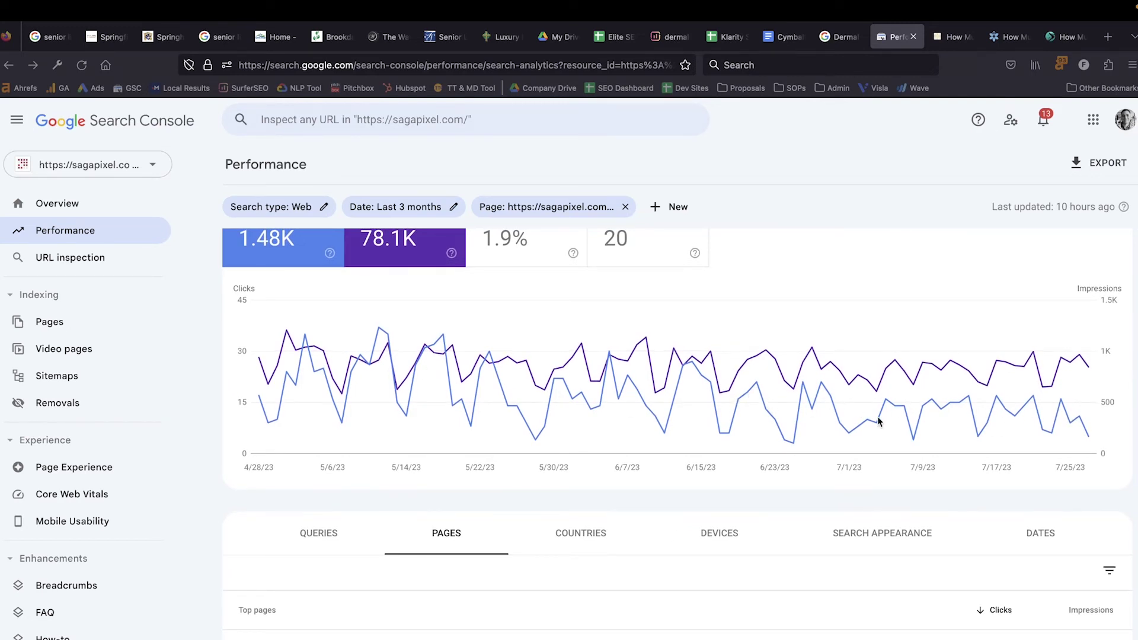
{"action": "left_click", "coordinate": [389, 214]}
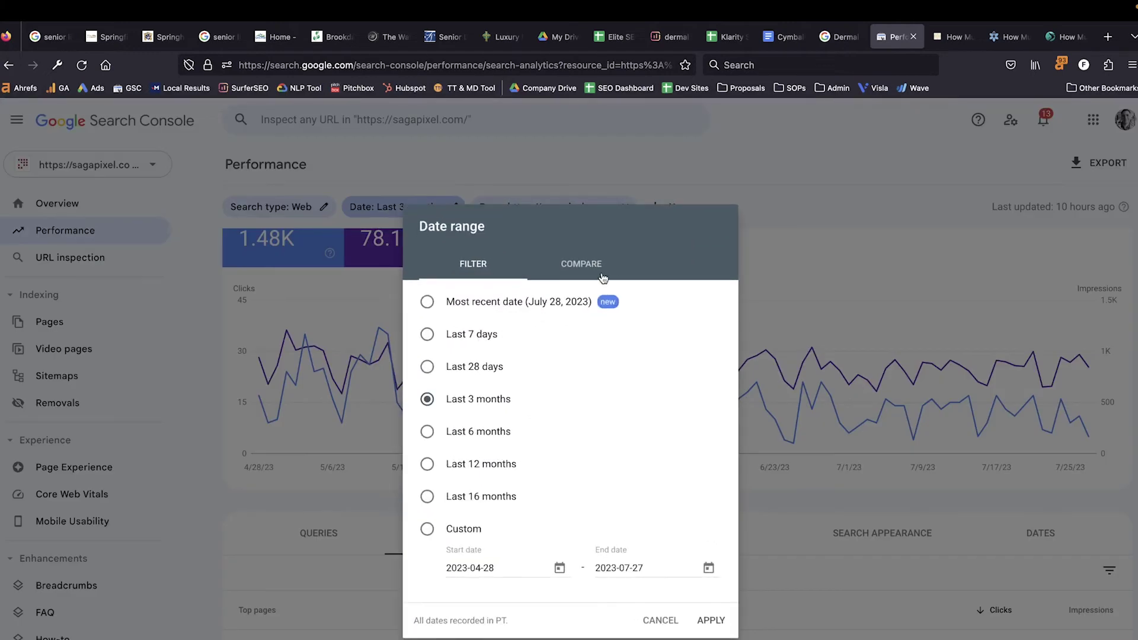
{"action": "left_click", "coordinate": [603, 277]}
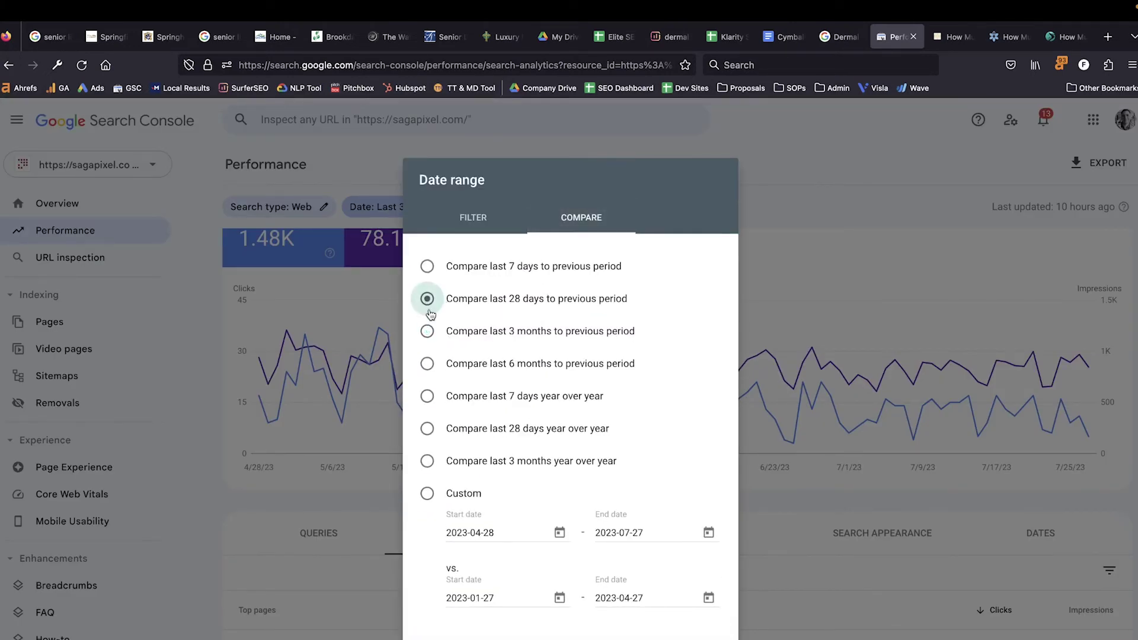
{"action": "left_click", "coordinate": [706, 639]}
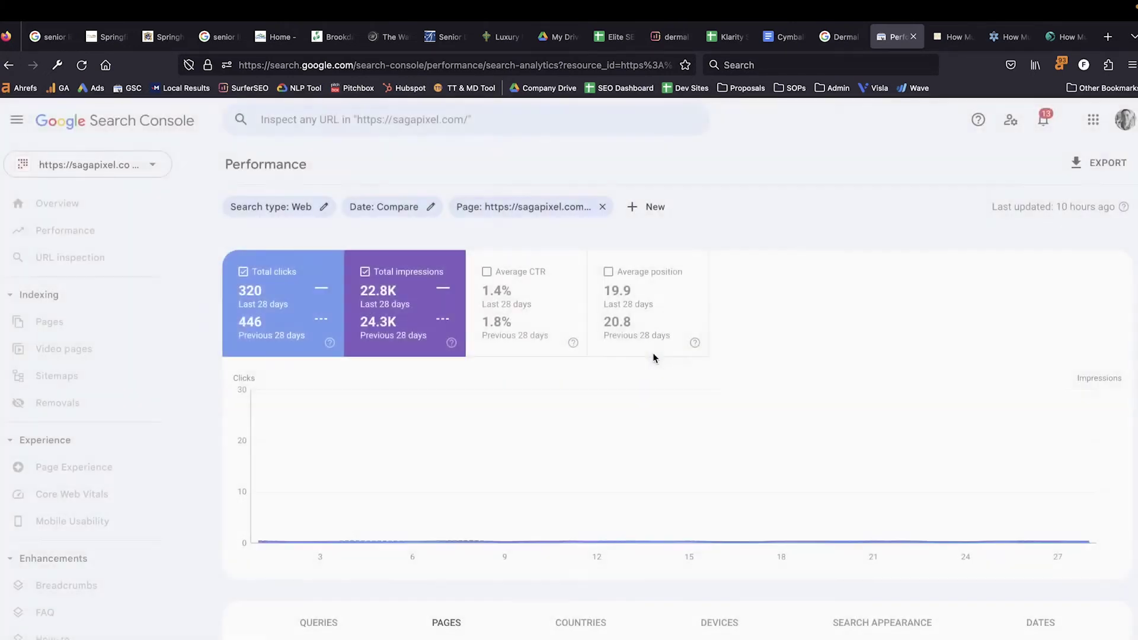